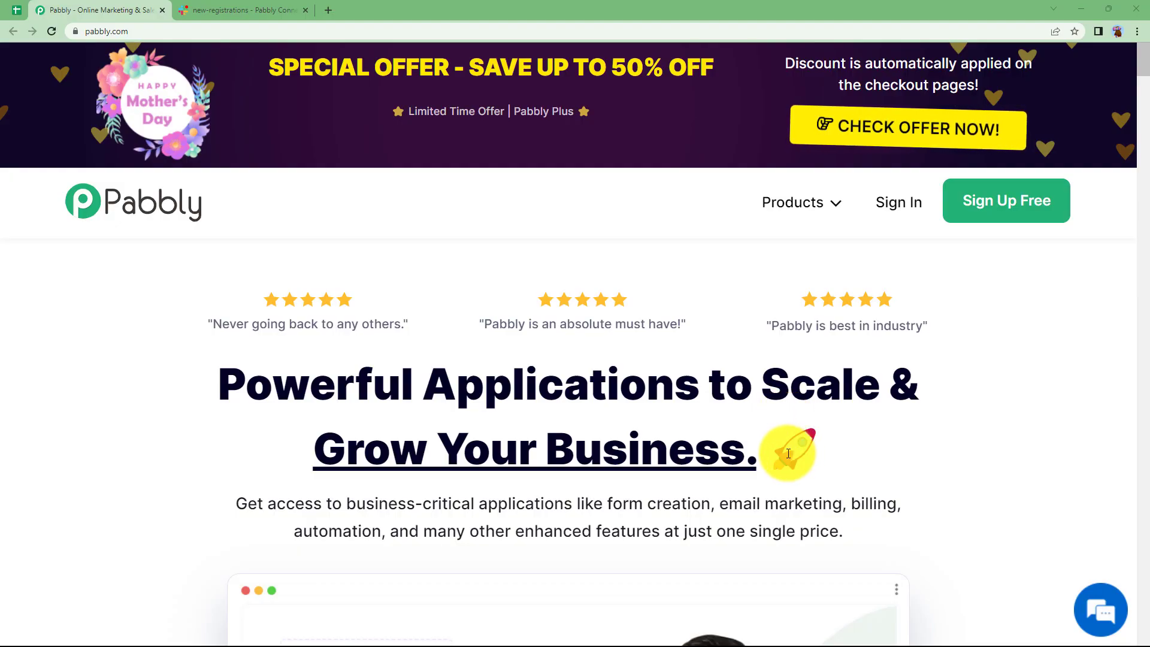
Sign in to Pabbly Accounts and find the Pabbly Connect app on the All Apps page
{"action": "left_click", "coordinate": [277, 6]}
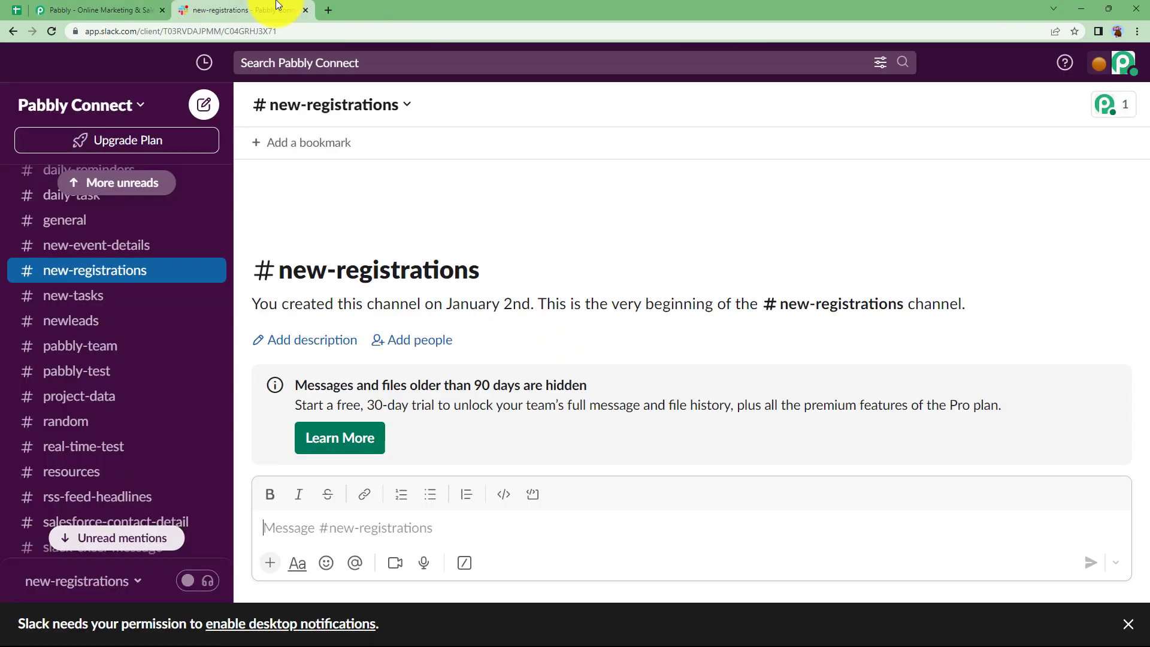
{"action": "left_click", "coordinate": [105, 7]}
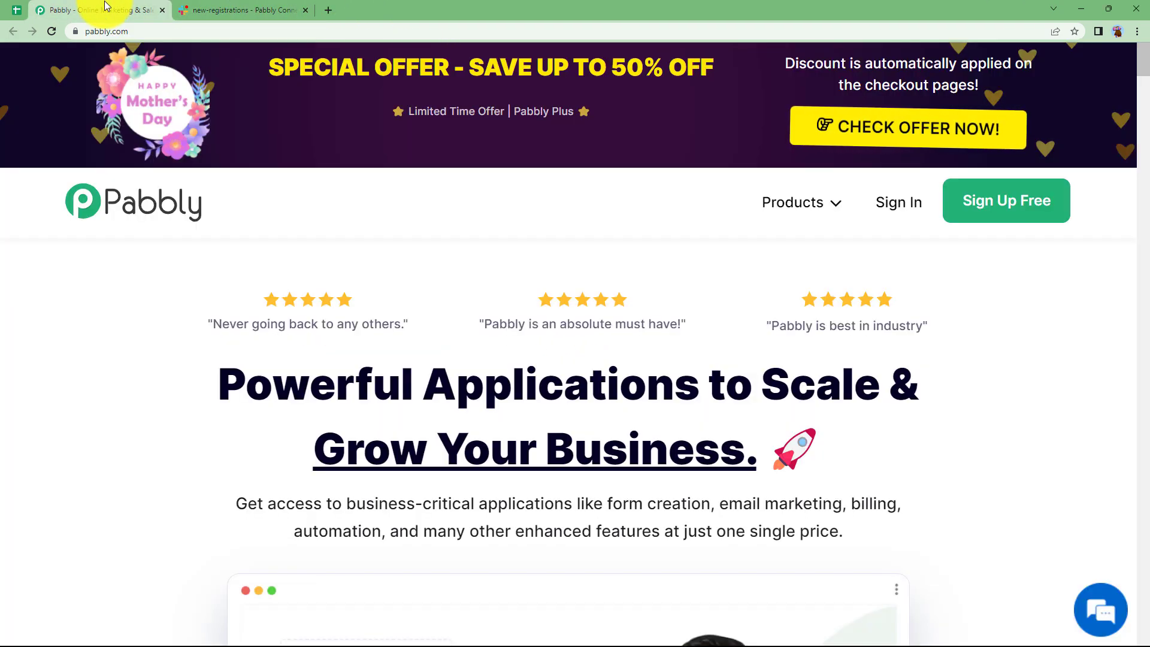
{"action": "left_click", "coordinate": [911, 209]}
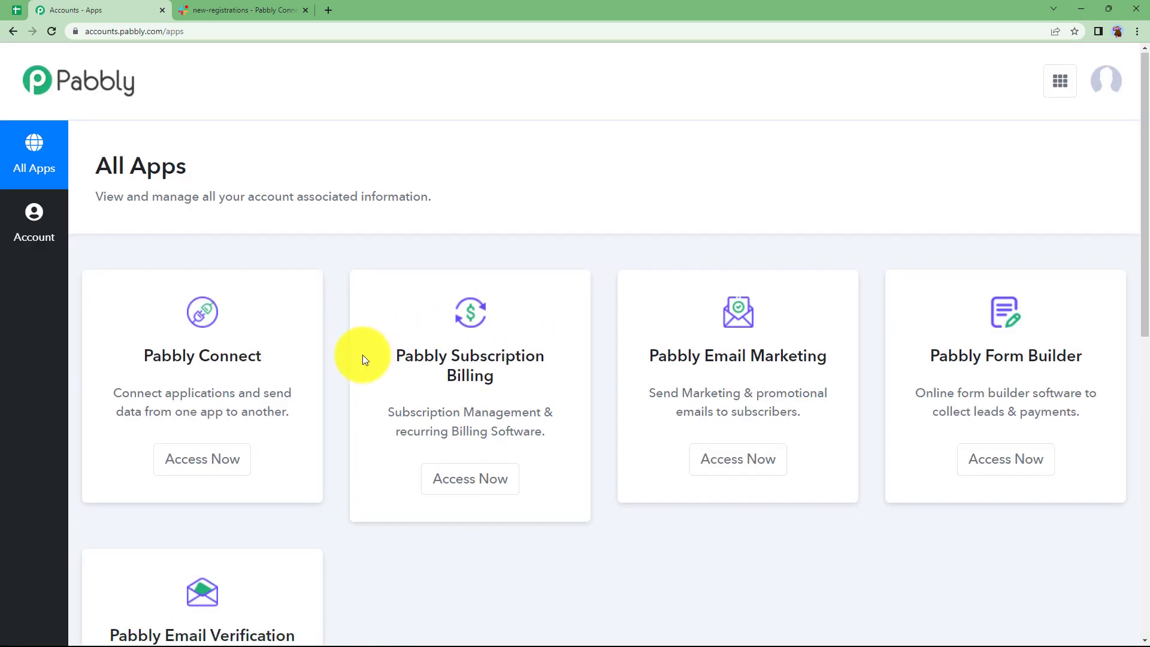
{"action": "scroll", "coordinate": [364, 359], "scroll_direction": "down", "scroll_amount": 3}
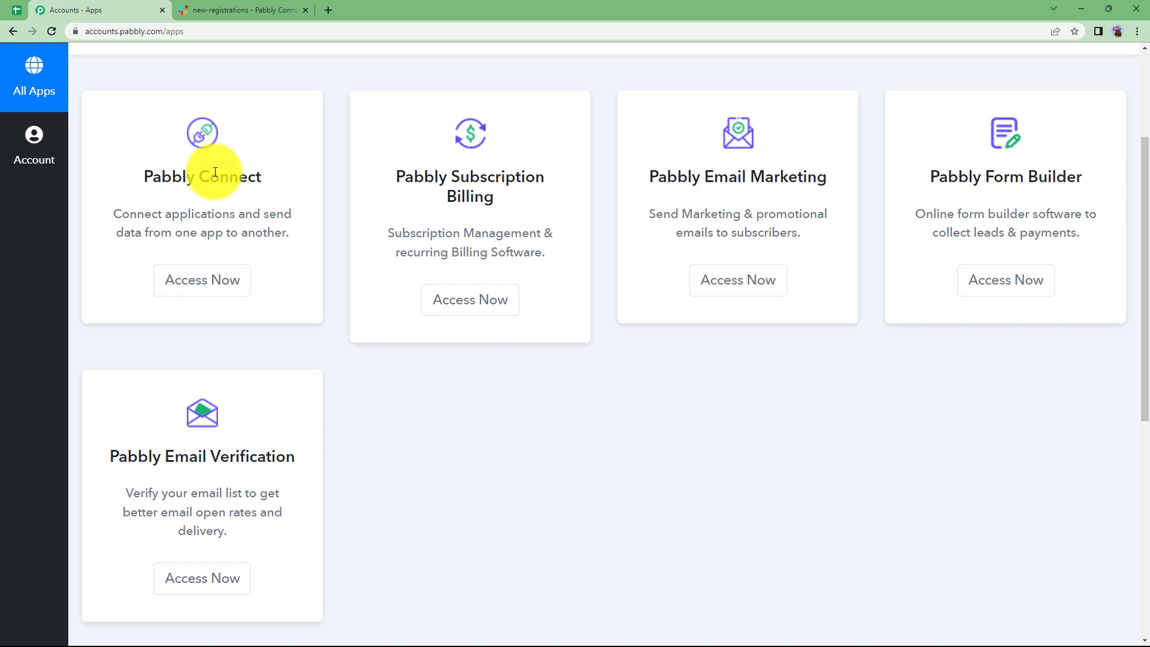
{"action": "left_click_drag", "start_coordinate": [142, 171], "coordinate": [295, 238]}
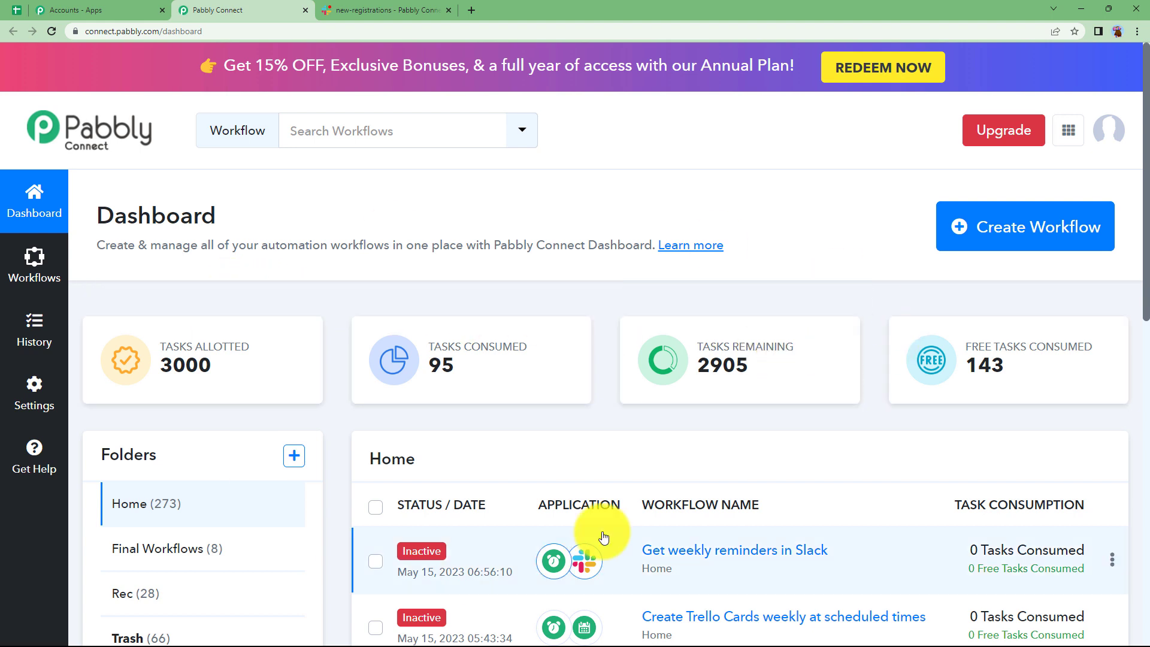
Create a workflow named 'Get Weekly reminders on Slack' and collapse its trigger card
{"action": "left_click", "coordinate": [1010, 239]}
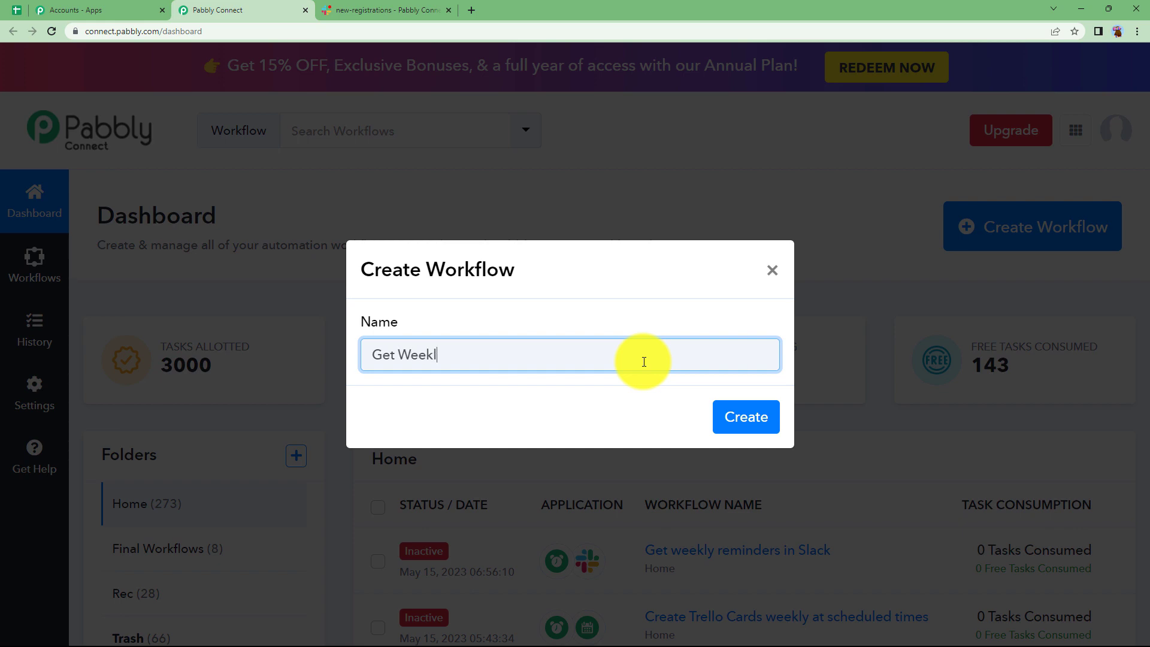
{"action": "type", "text": "lack"}
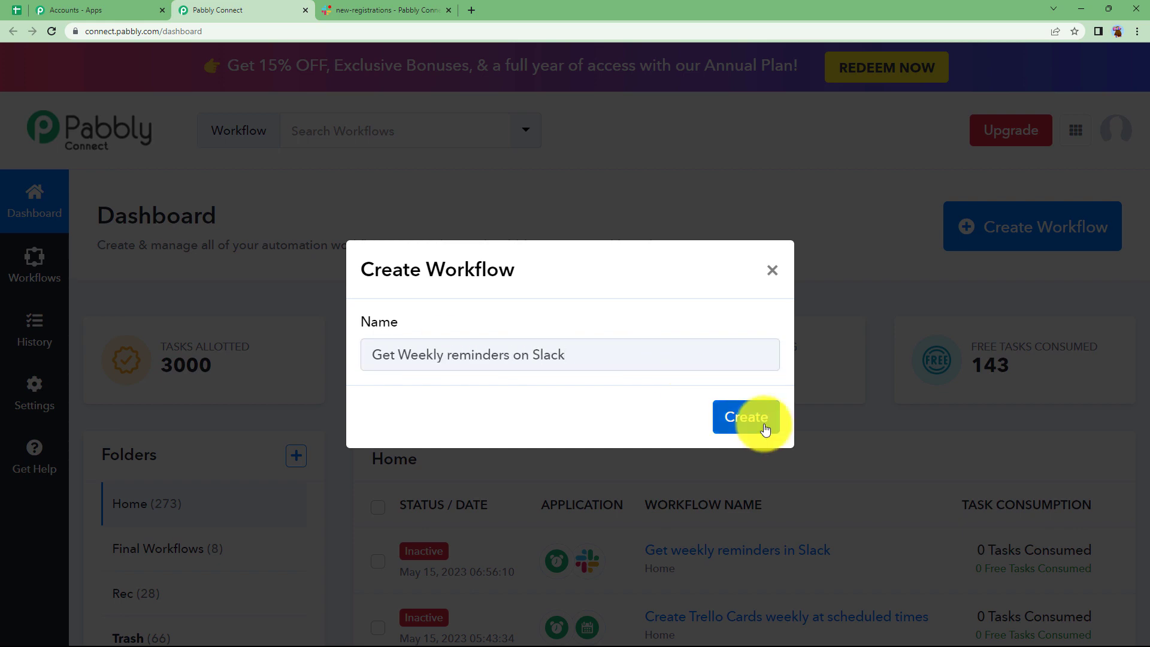
{"action": "left_click", "coordinate": [755, 417]}
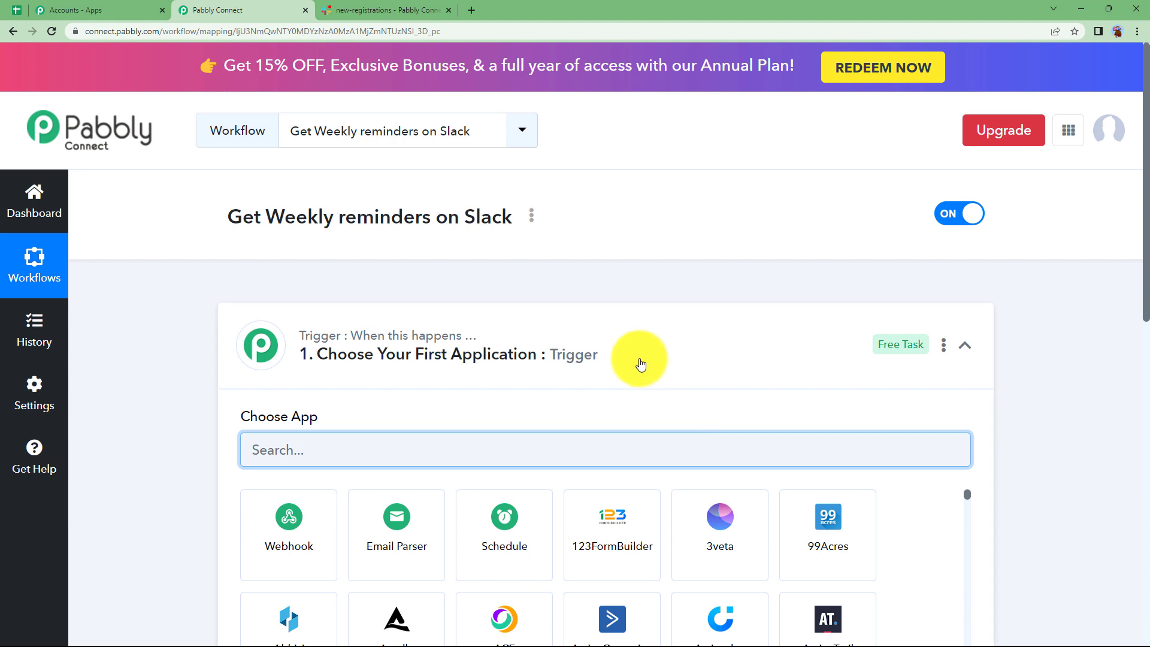
{"action": "left_click", "coordinate": [637, 359]}
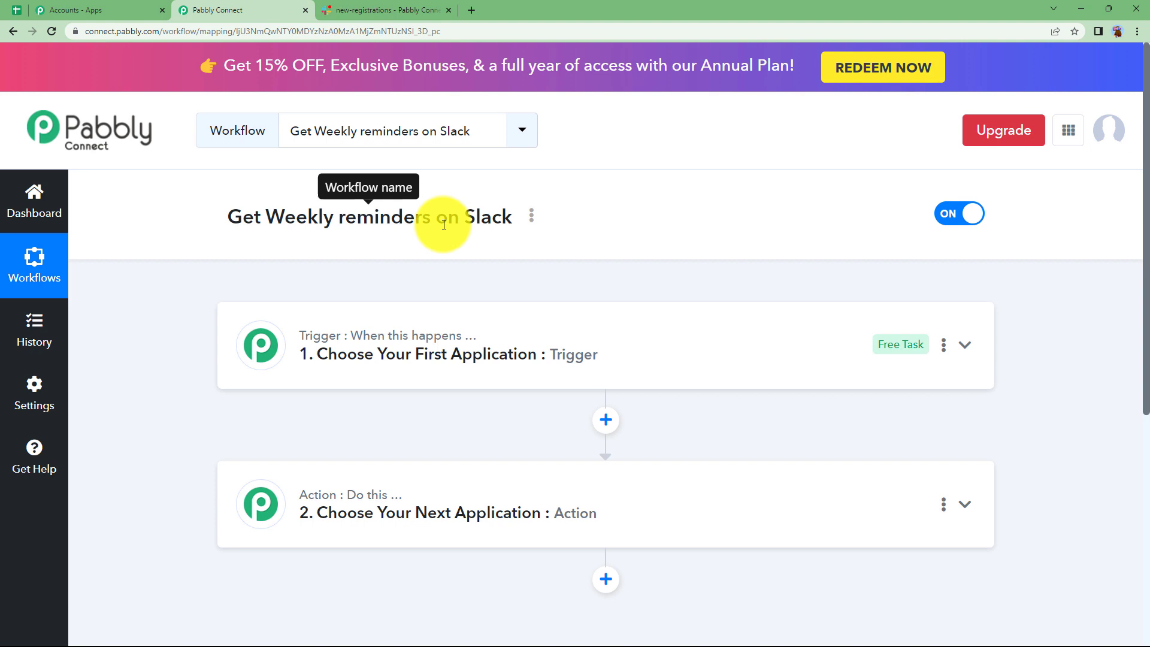
Search 'sch' in the trigger's app list and pick Schedule by Pabbly
{"action": "left_click", "coordinate": [385, 325]}
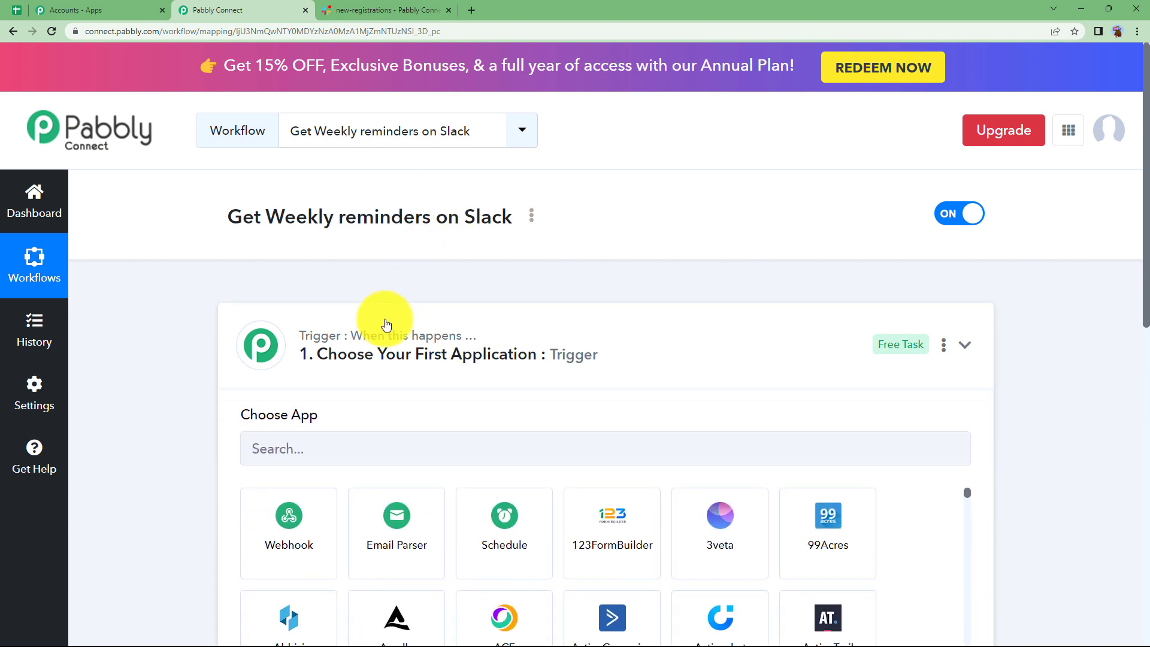
{"action": "left_click", "coordinate": [385, 325]}
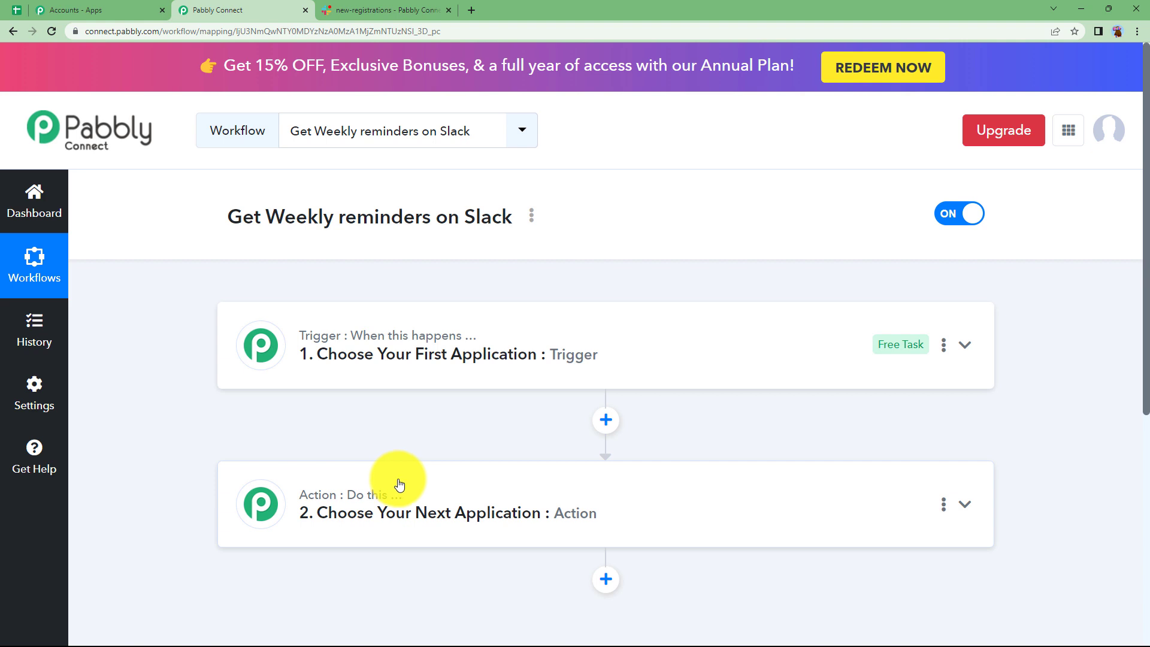
{"action": "left_click", "coordinate": [393, 355]}
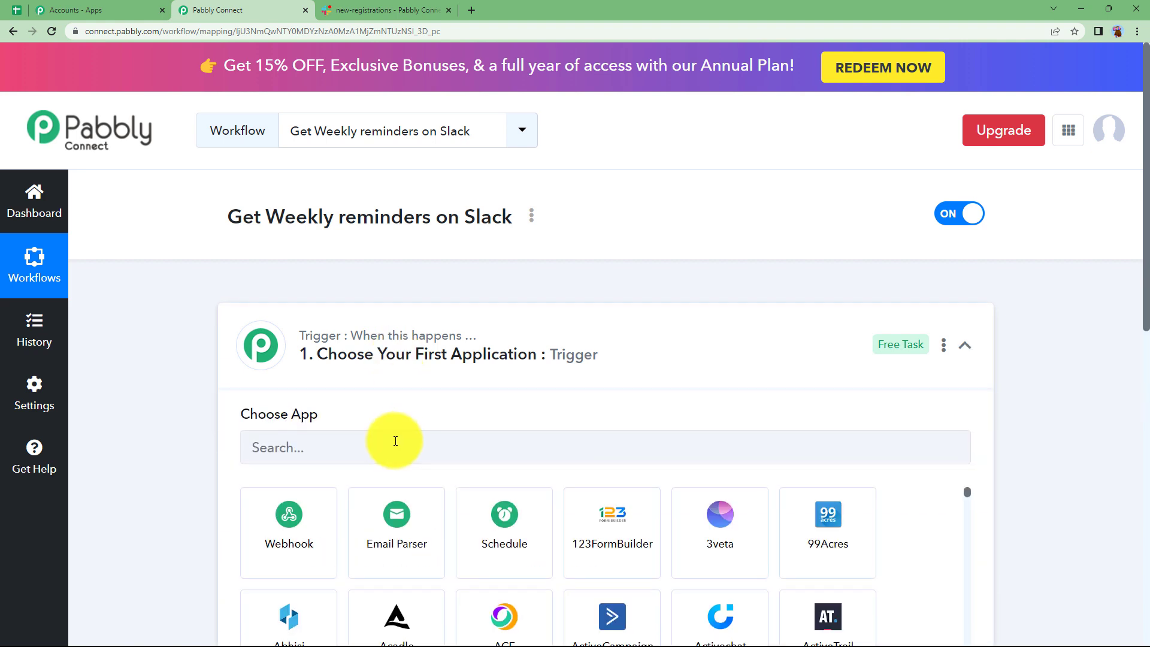
{"action": "left_click", "coordinate": [395, 446]}
{"action": "type", "text": "sche"}
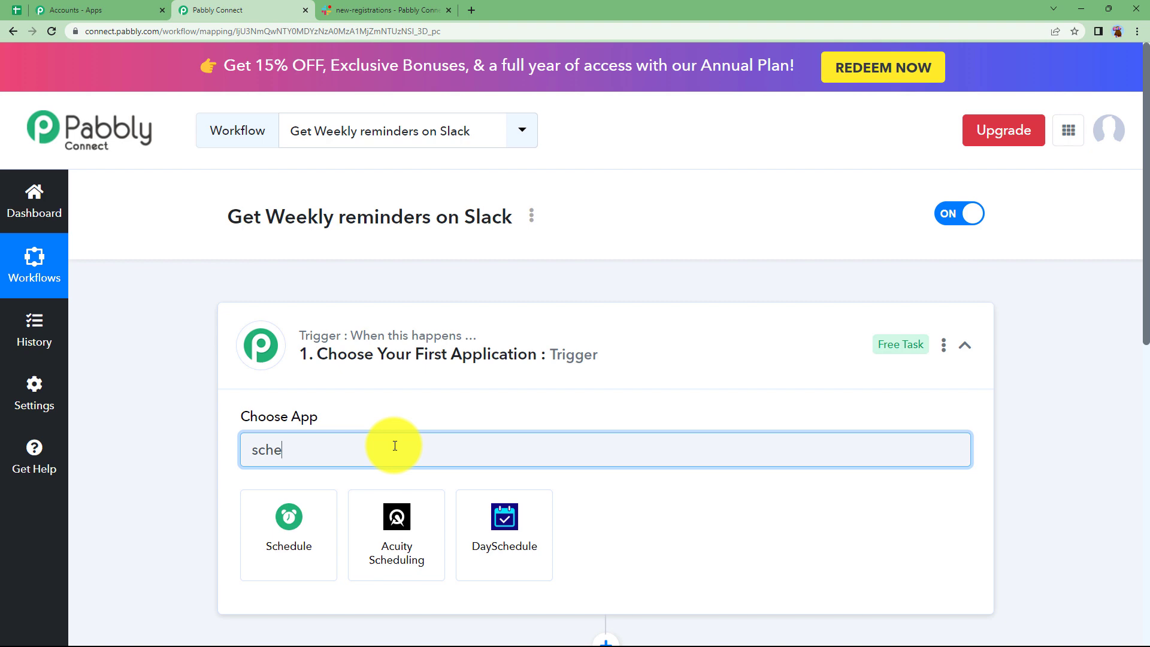
{"action": "left_click", "coordinate": [294, 554]}
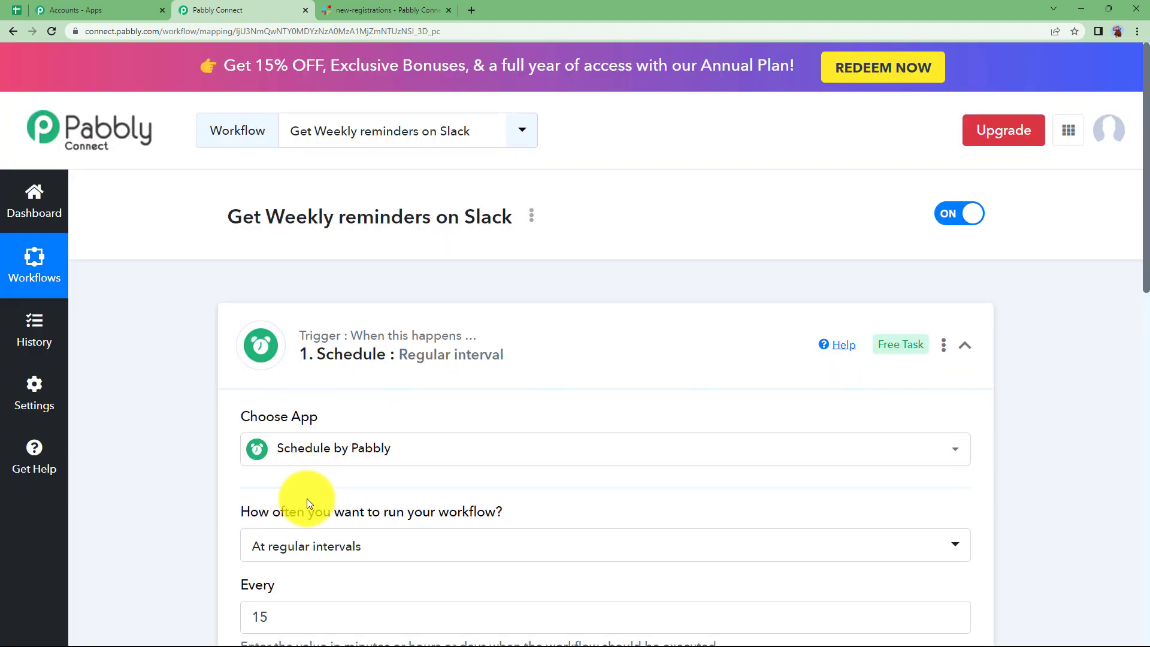
Set the schedule to run on Days of the week, with Monday selected
{"action": "mouse_move", "coordinate": [281, 511]}
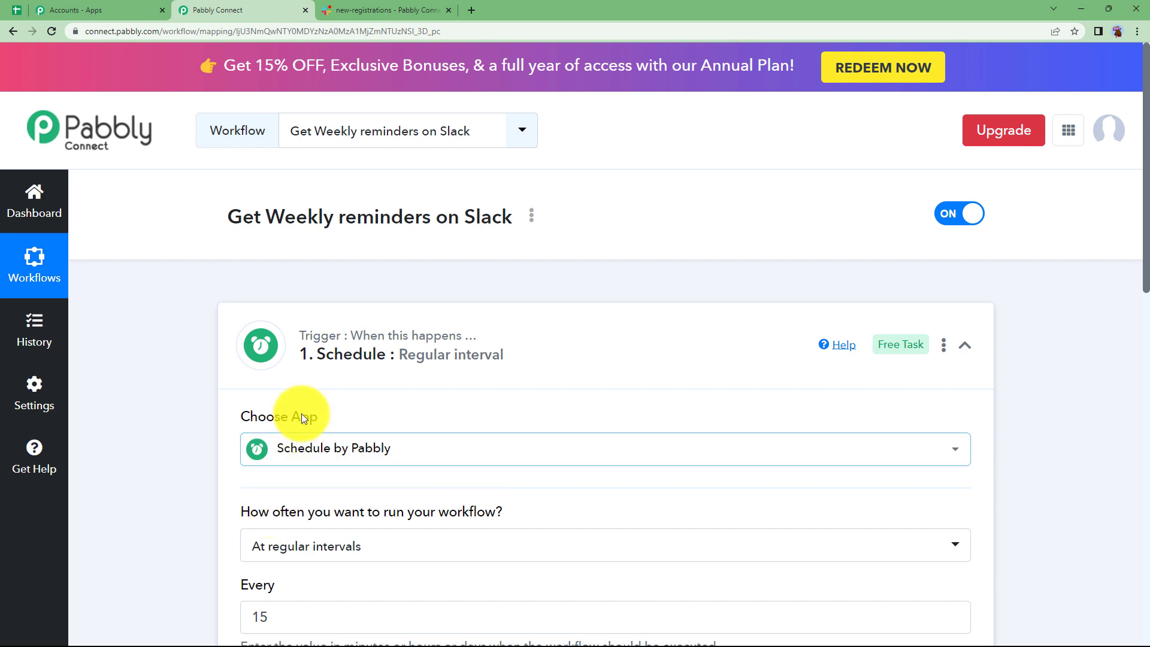
{"action": "scroll", "coordinate": [290, 443], "scroll_direction": "down", "scroll_amount": 2}
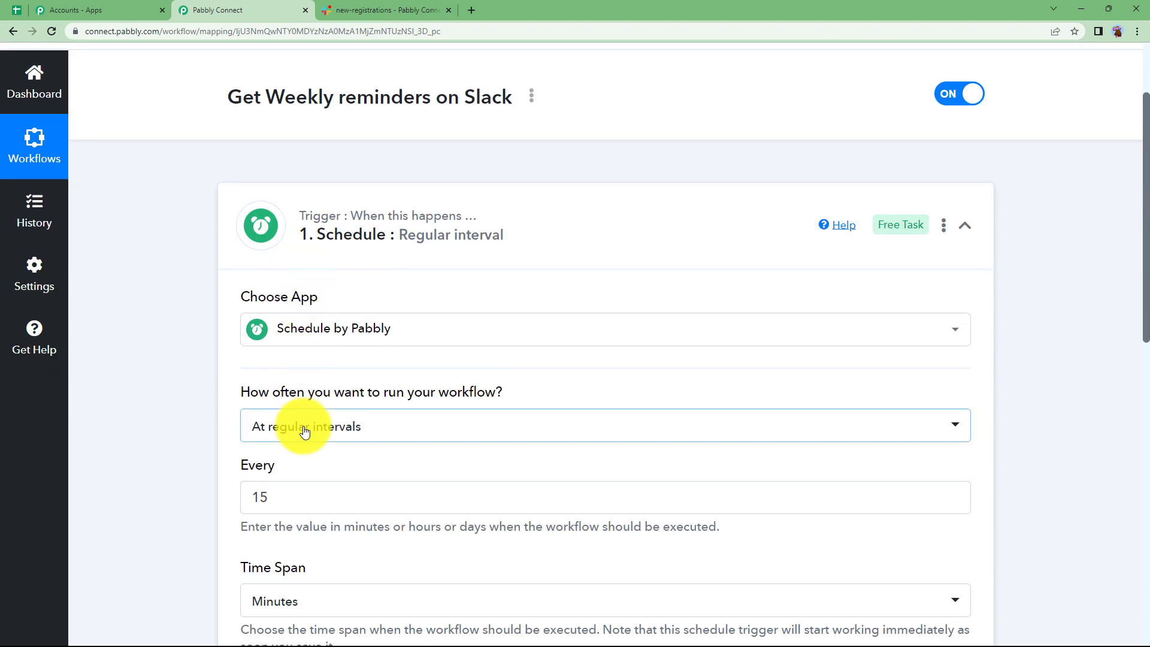
{"action": "mouse_move", "coordinate": [249, 398]}
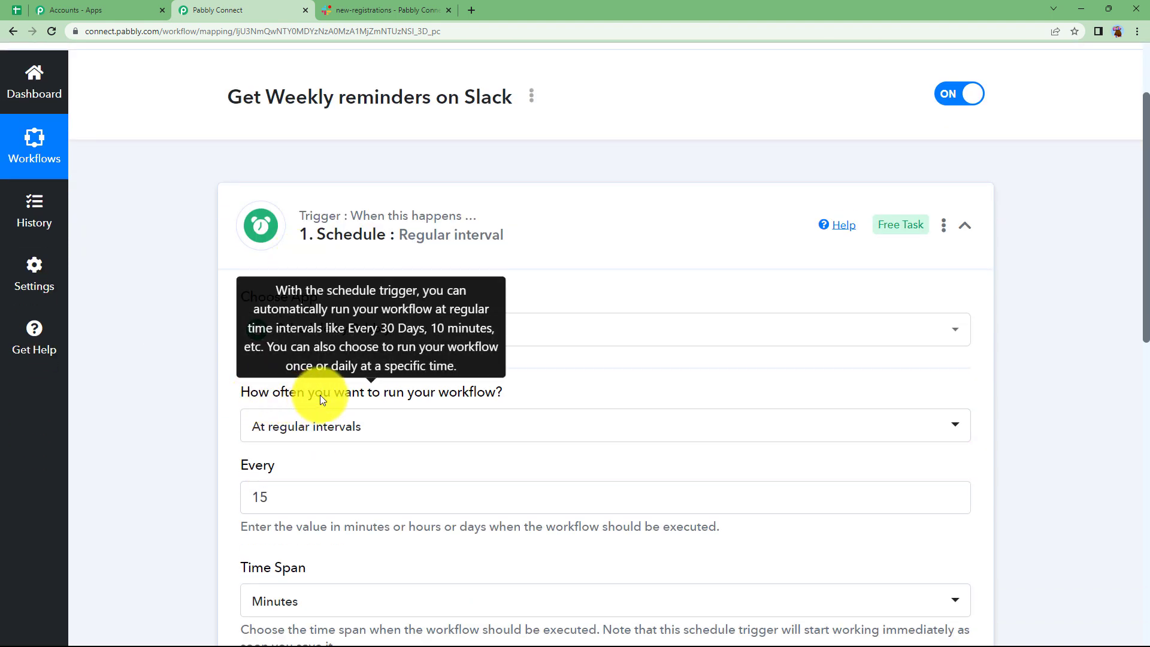
{"action": "left_click", "coordinate": [360, 430]}
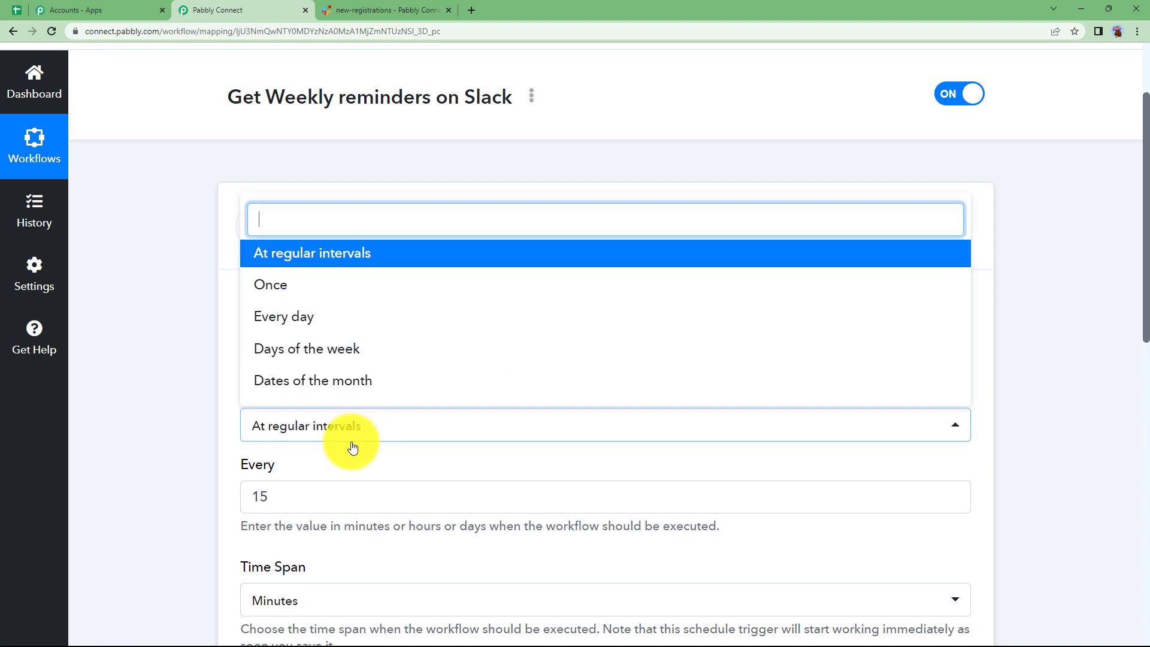
{"action": "left_click", "coordinate": [322, 361]}
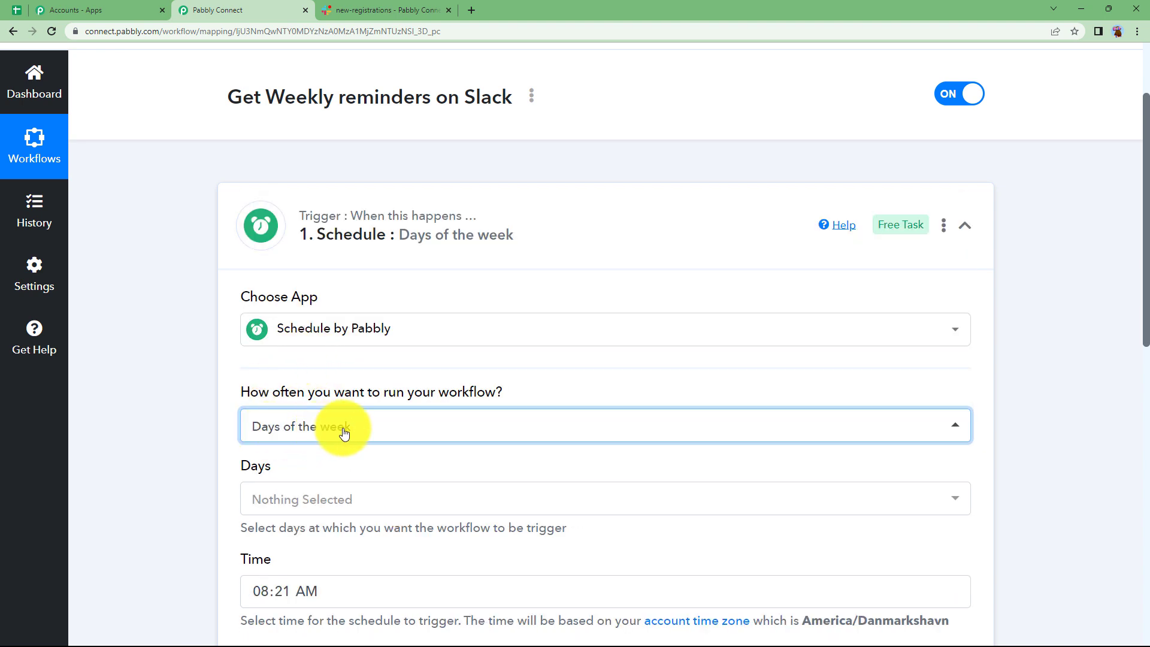
{"action": "left_click", "coordinate": [328, 497]}
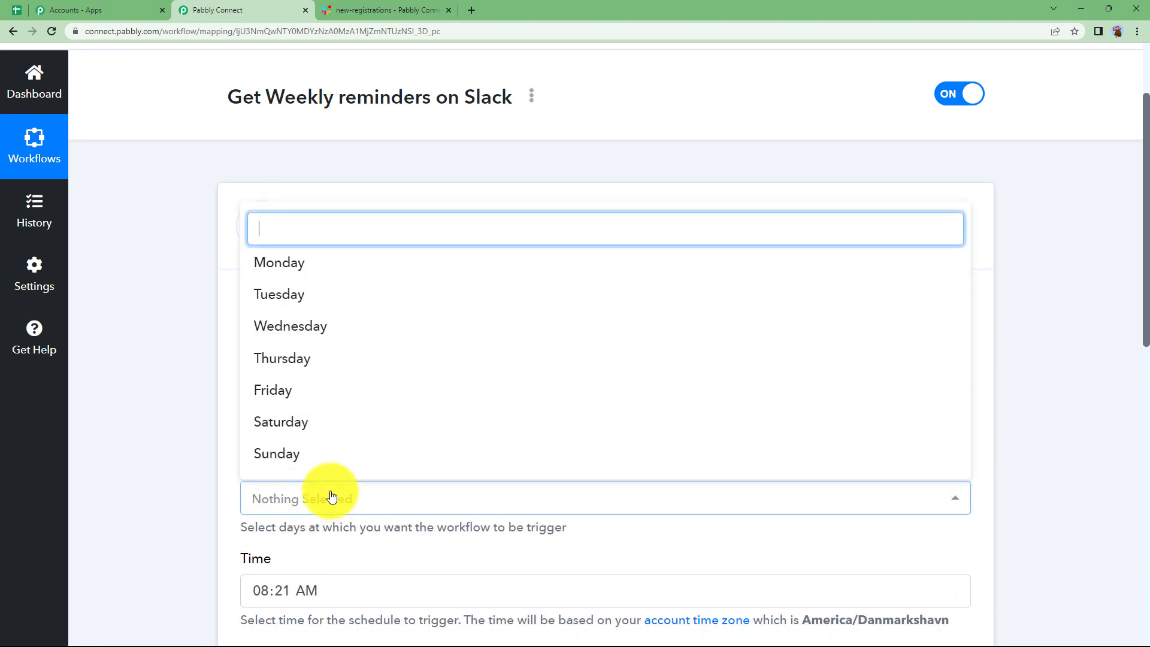
{"action": "left_click", "coordinate": [328, 265]}
{"action": "left_click", "coordinate": [199, 467]}
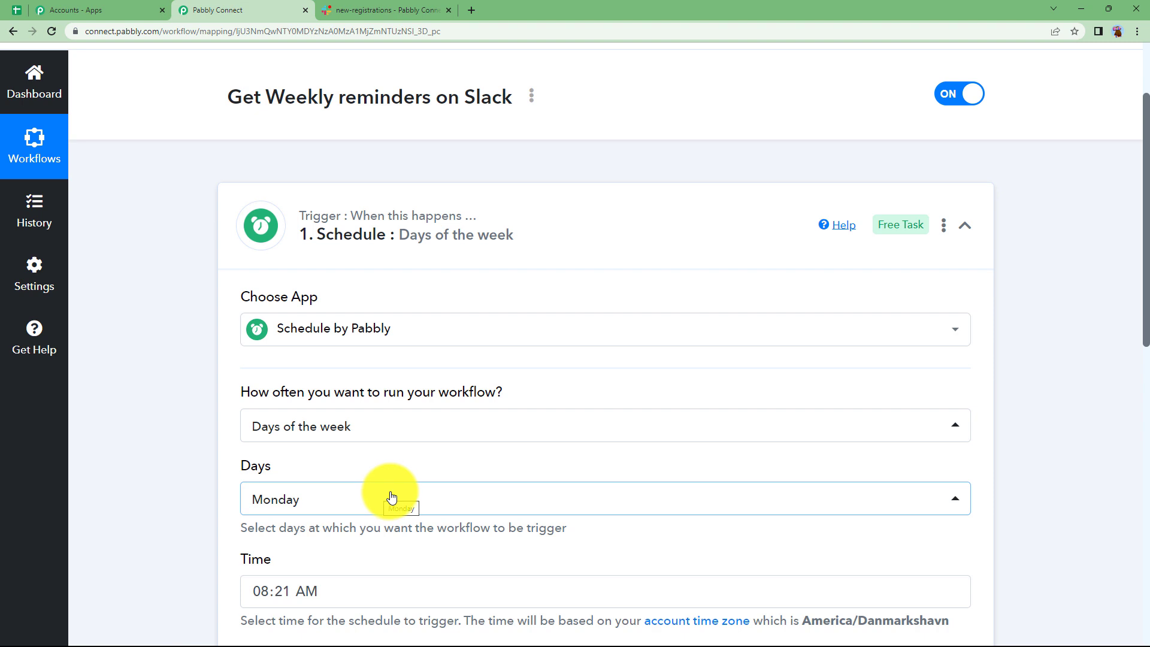
Set the trigger time to 01:00 AM
{"action": "scroll", "coordinate": [392, 496], "scroll_direction": "down", "scroll_amount": 3}
{"action": "left_click", "coordinate": [297, 408]}
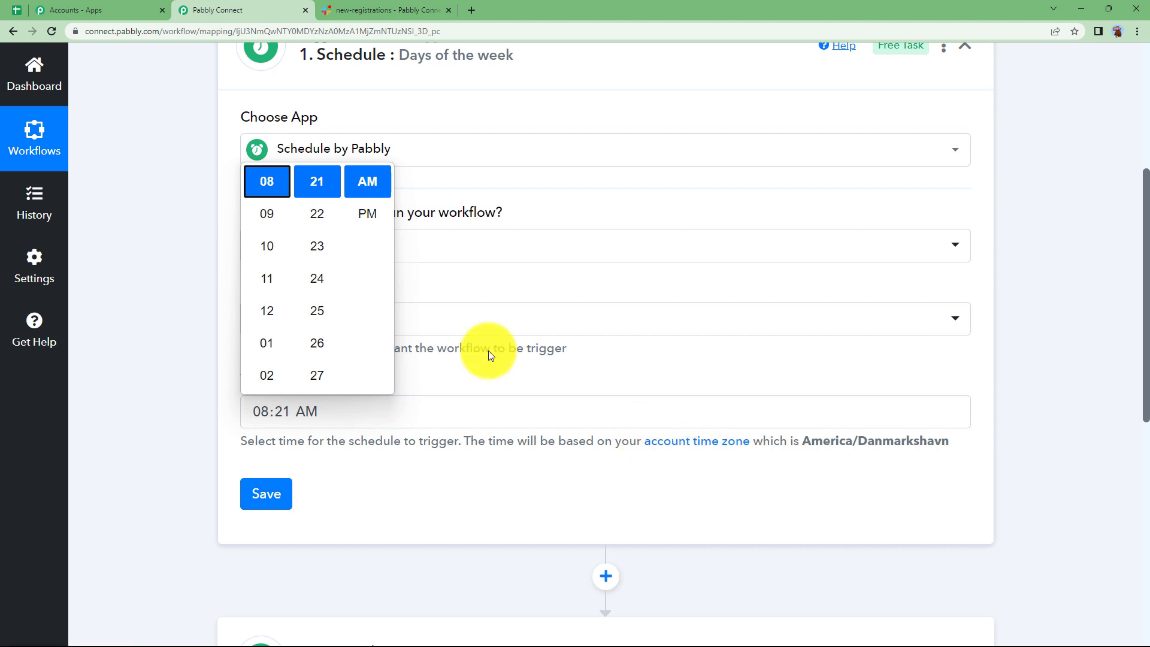
{"action": "scroll", "coordinate": [282, 271], "scroll_direction": "down", "scroll_amount": 2}
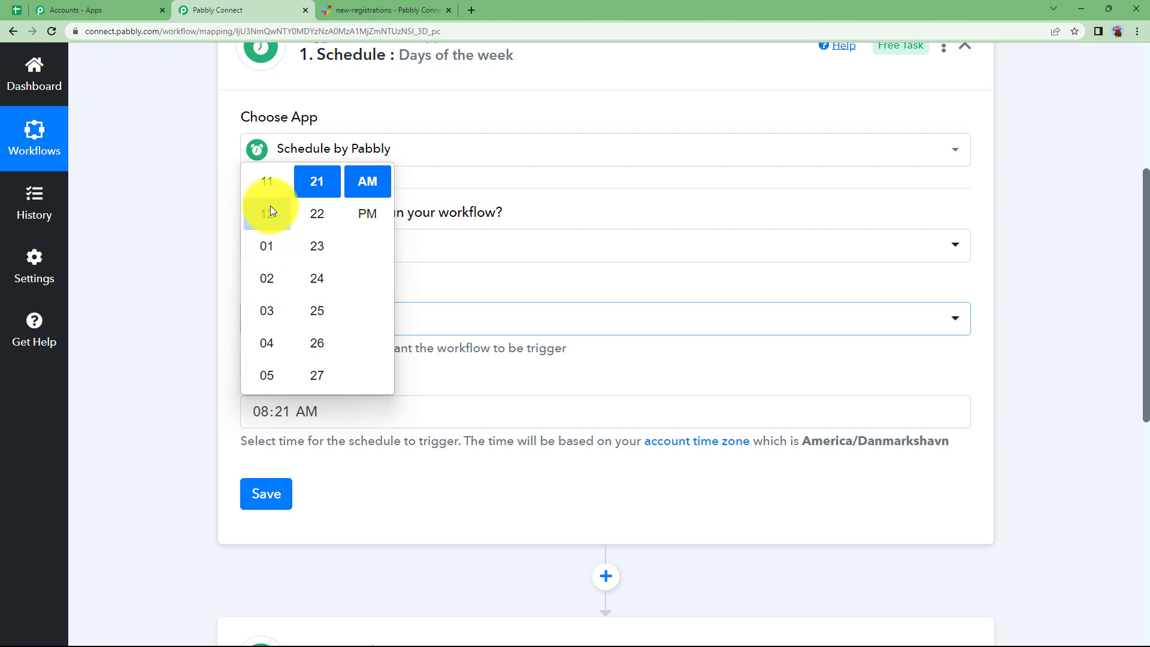
{"action": "left_click", "coordinate": [267, 247]}
{"action": "scroll", "coordinate": [326, 254], "scroll_direction": "up", "scroll_amount": 5}
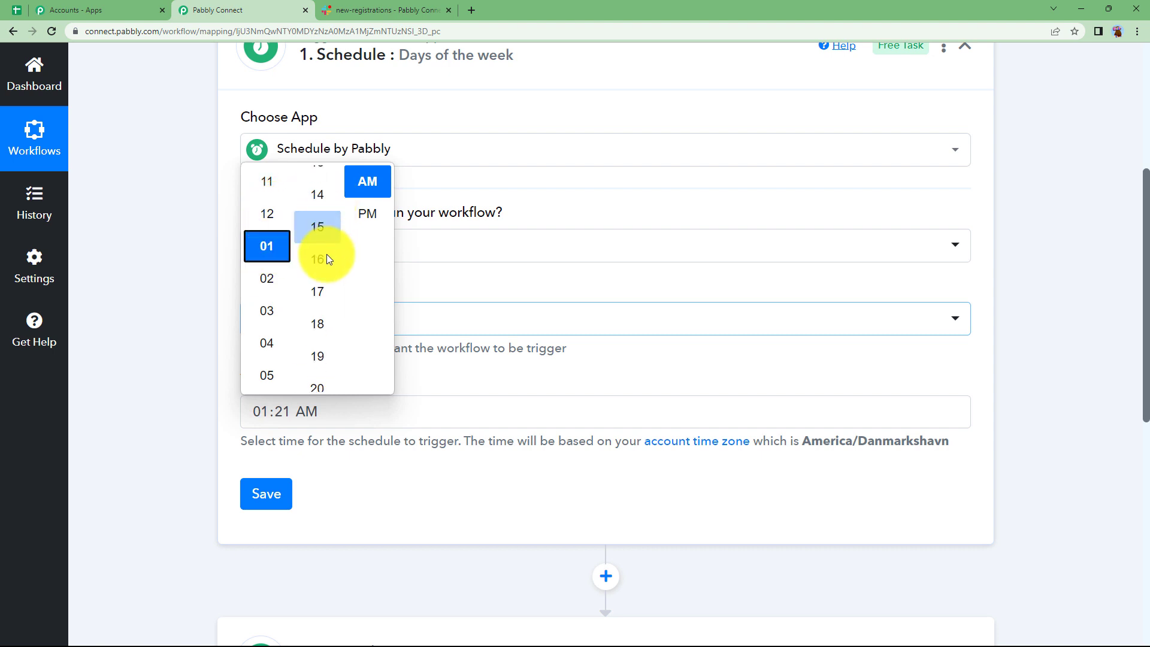
{"action": "scroll", "coordinate": [323, 264], "scroll_direction": "up", "scroll_amount": 2}
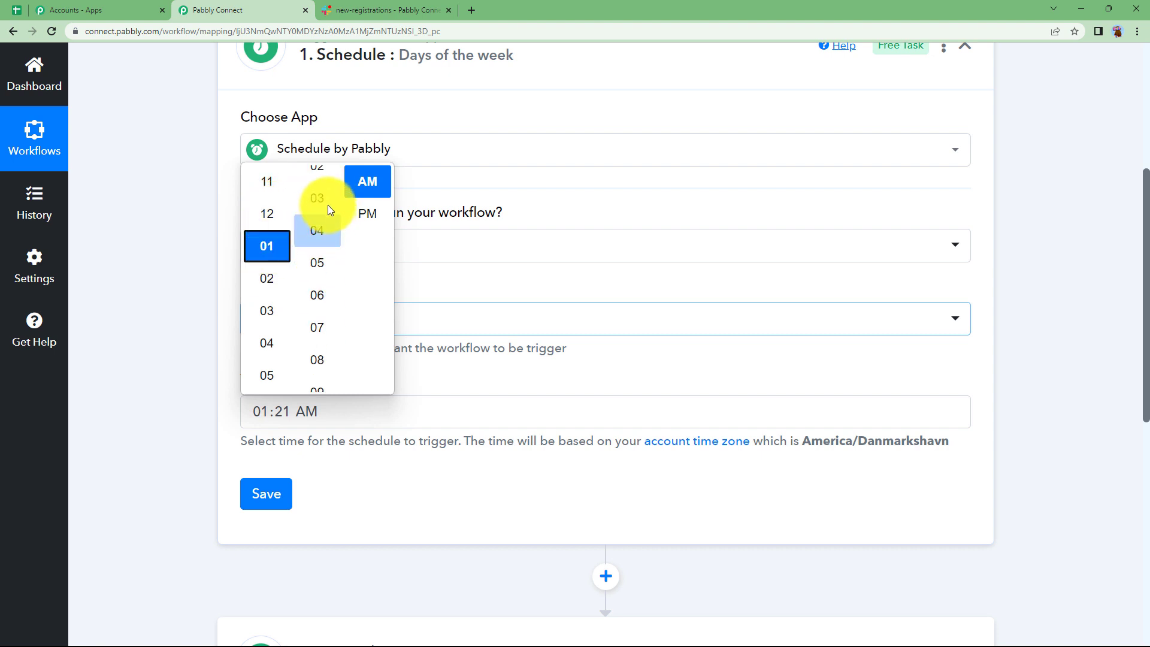
{"action": "scroll", "coordinate": [329, 204], "scroll_direction": "up", "scroll_amount": 1}
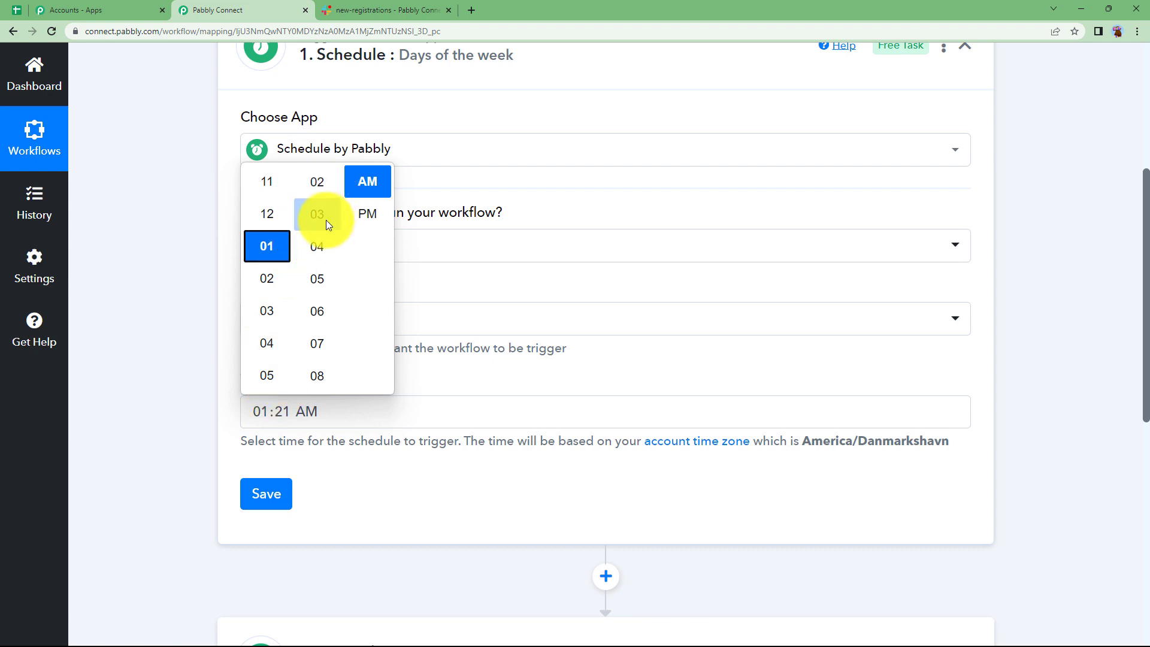
{"action": "left_click", "coordinate": [326, 219]}
Save the Monday 01:00 AM schedule, check the Days of the week response, and collapse the trigger
{"action": "left_click", "coordinate": [287, 495]}
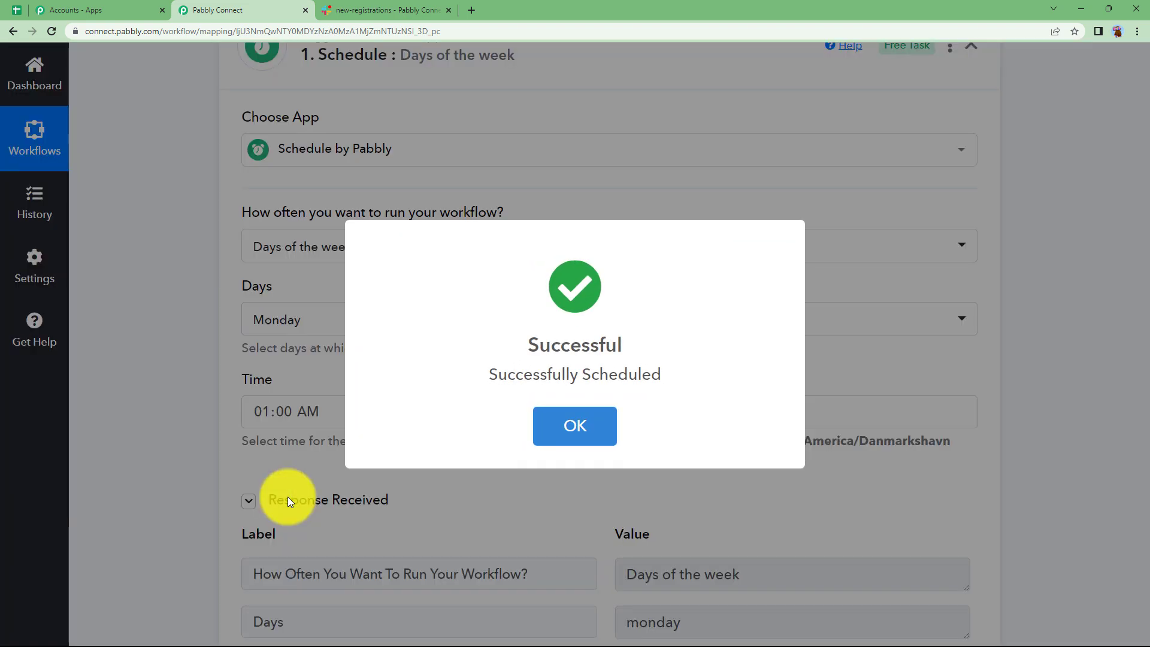
{"action": "left_click", "coordinate": [609, 427]}
{"action": "scroll", "coordinate": [560, 457], "scroll_direction": "down", "scroll_amount": 3}
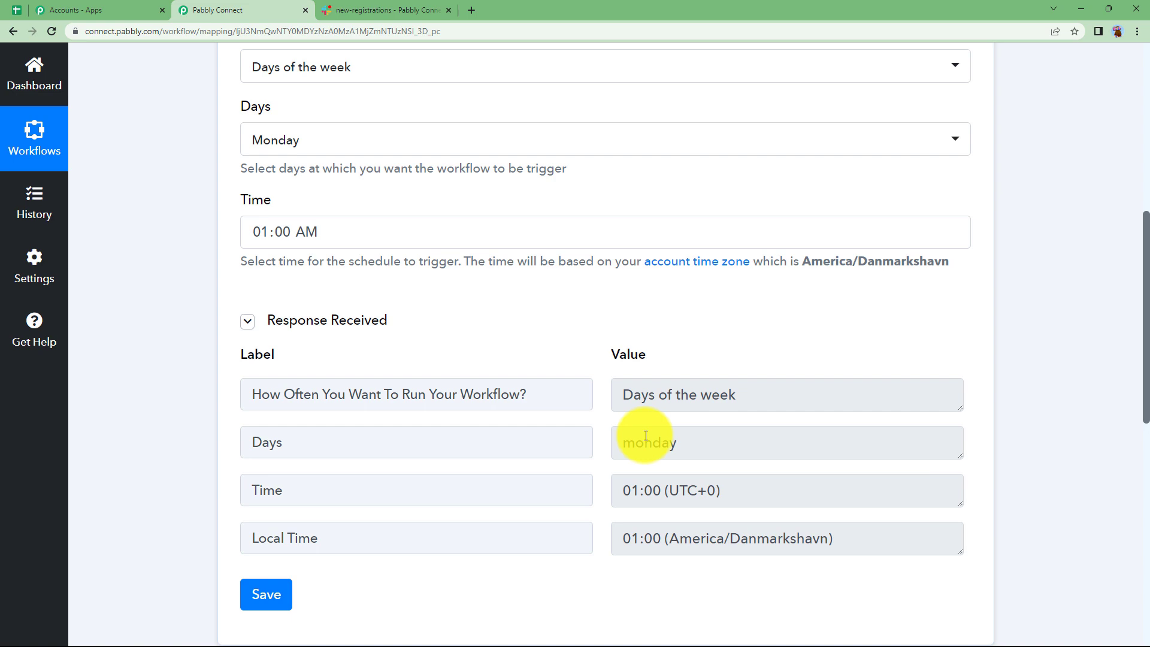
{"action": "left_click_drag", "start_coordinate": [610, 438], "coordinate": [599, 407]}
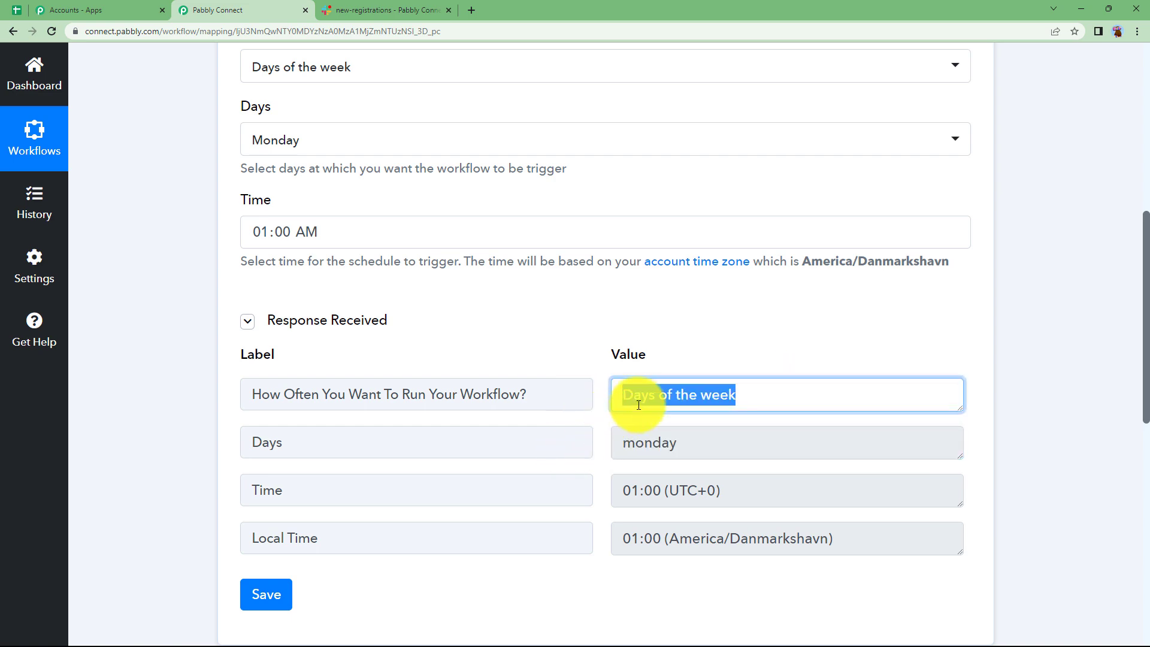
{"action": "scroll", "coordinate": [174, 389], "scroll_direction": "up", "scroll_amount": 7}
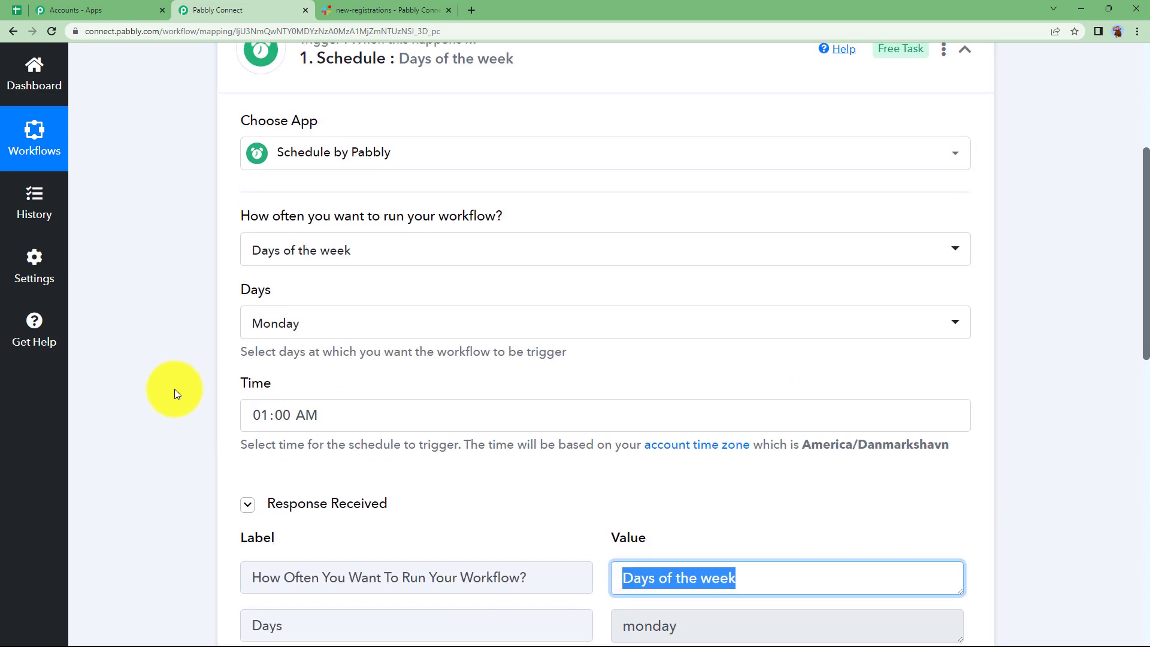
{"action": "left_click", "coordinate": [403, 216]}
Make the action step Slack with the Send Channel Message event
{"action": "left_click", "coordinate": [407, 372]}
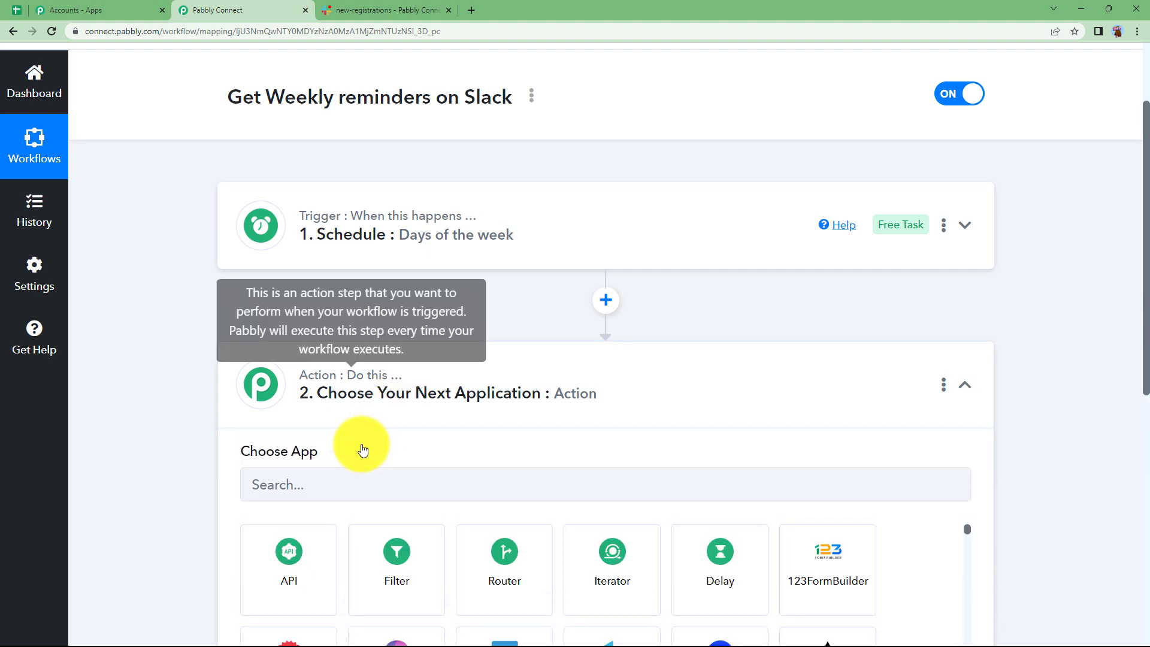
{"action": "left_click", "coordinate": [333, 488]}
{"action": "type", "text": "slac"}
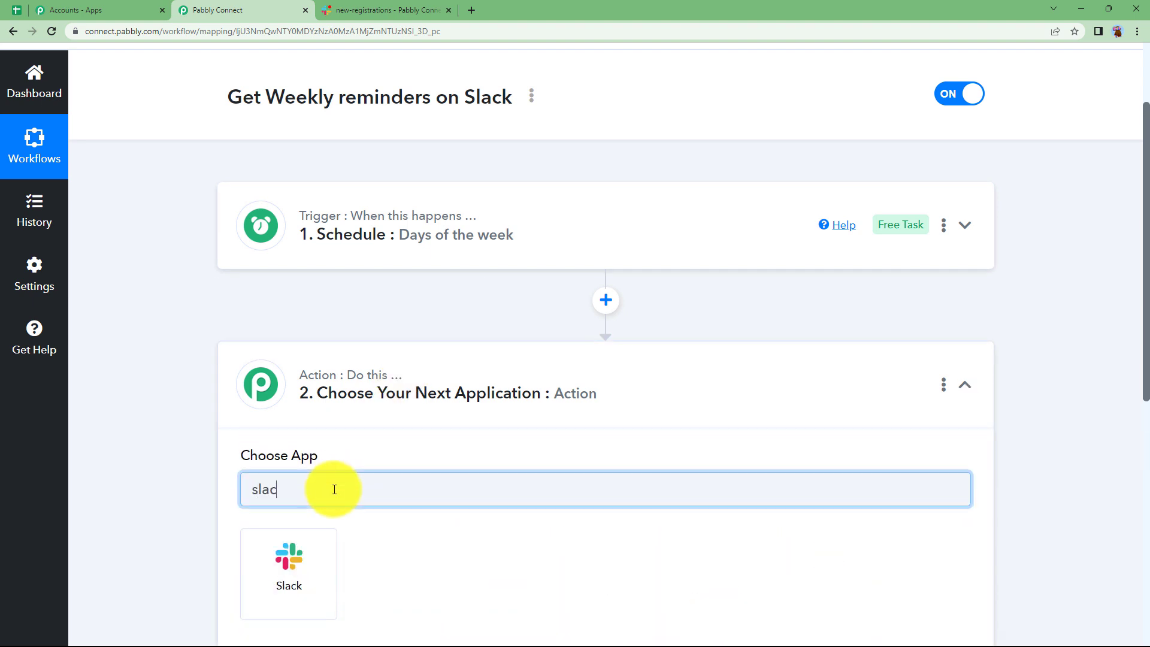
{"action": "left_click", "coordinate": [378, 10]}
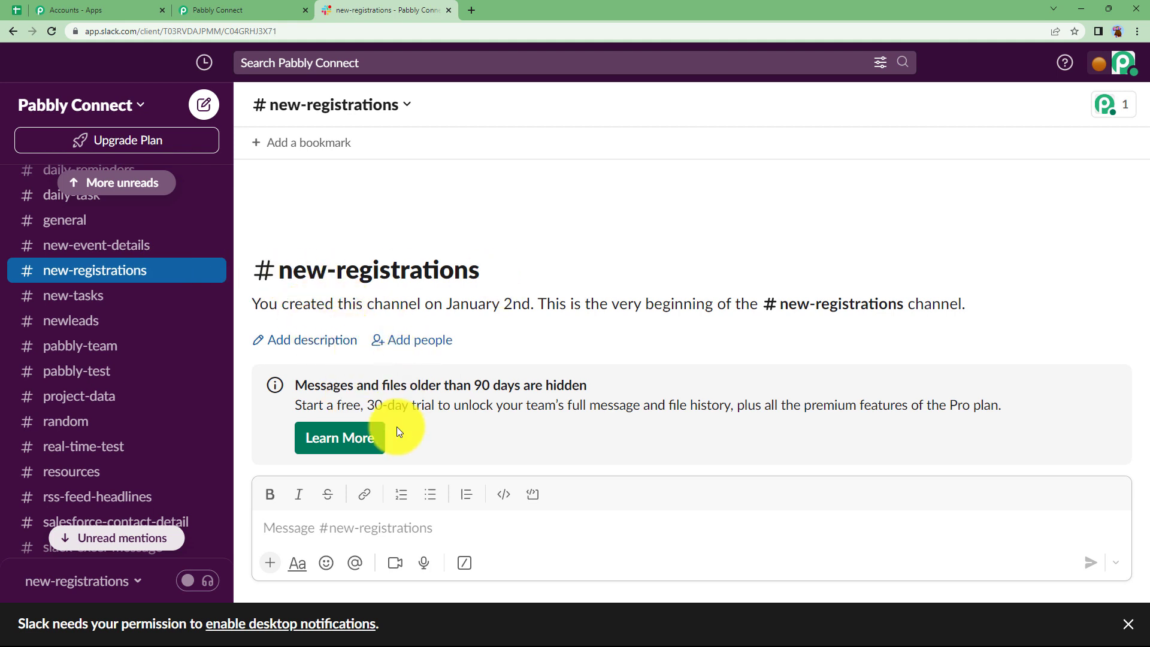
{"action": "left_click", "coordinate": [218, 10]}
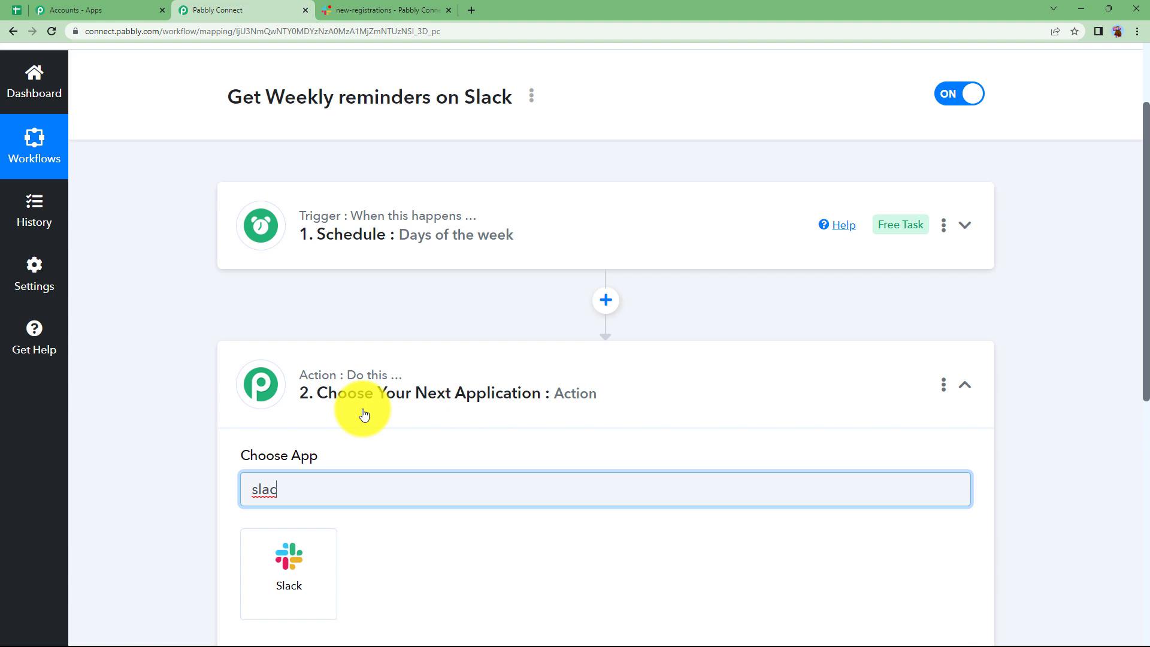
{"action": "left_click", "coordinate": [294, 552]}
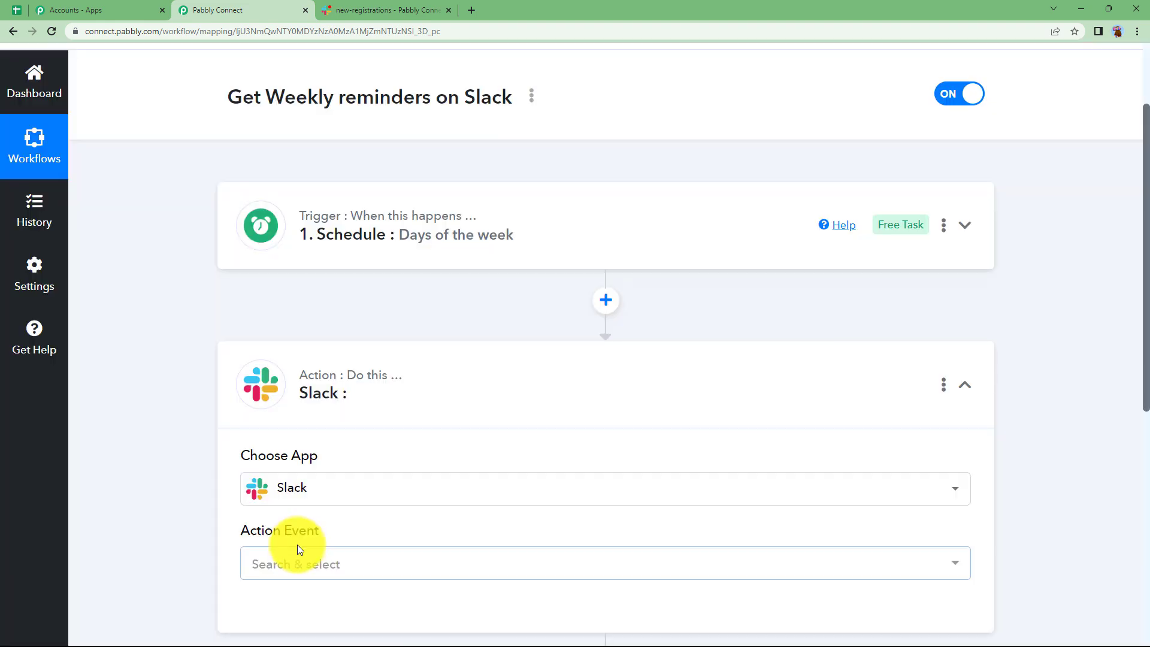
{"action": "left_click", "coordinate": [291, 566]}
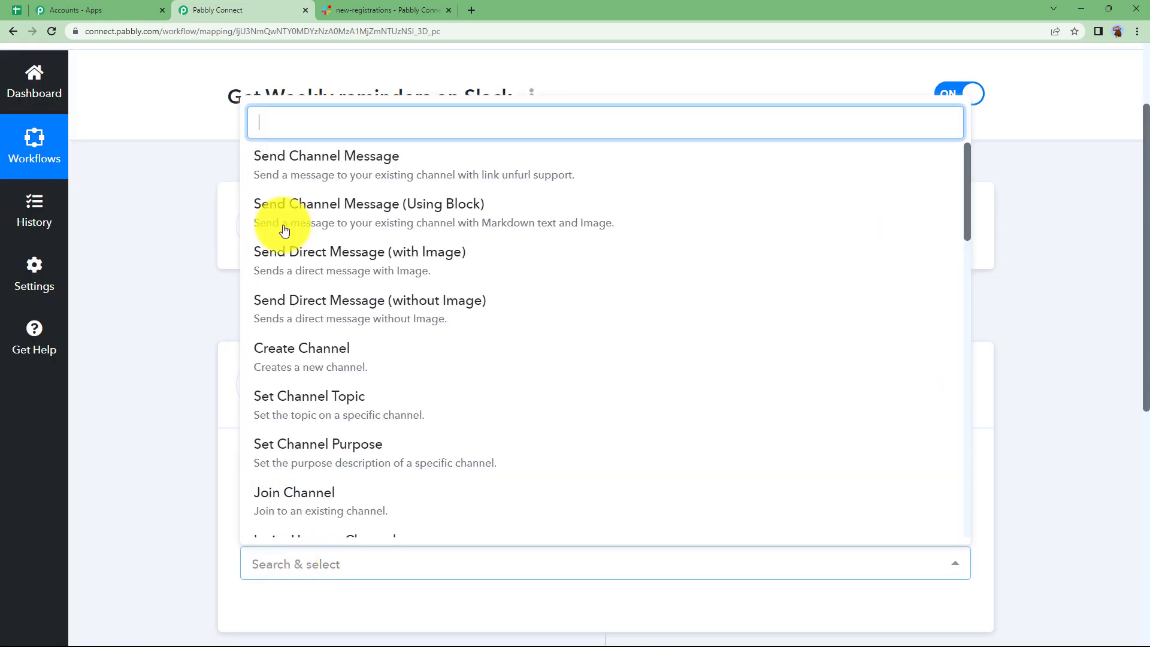
{"action": "left_click", "coordinate": [390, 177]}
Start adding a new Slack connection and begin authentication
{"action": "scroll", "coordinate": [240, 425], "scroll_direction": "down", "scroll_amount": 3}
{"action": "left_click", "coordinate": [269, 431]}
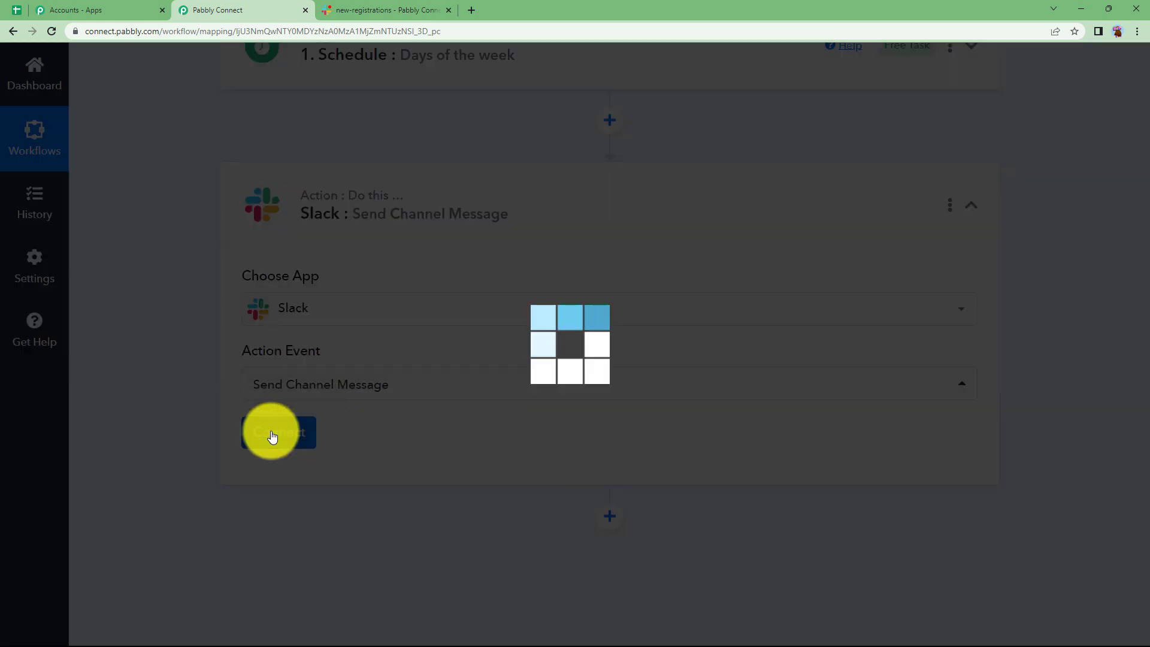
{"action": "left_click", "coordinate": [600, 215]}
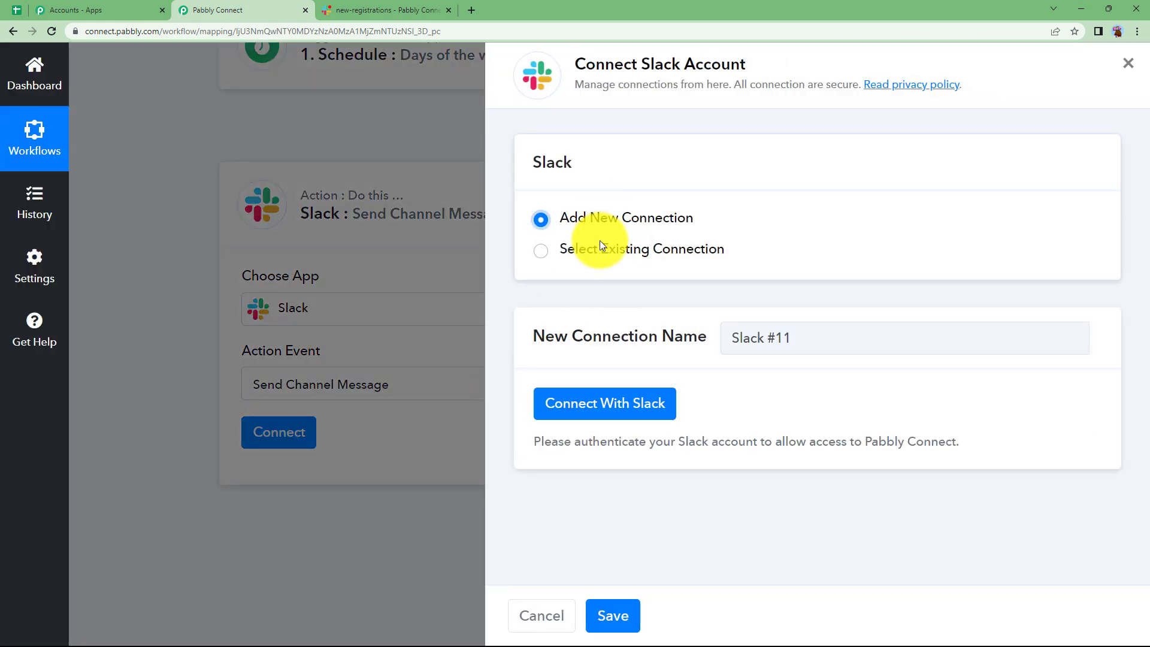
{"action": "left_click", "coordinate": [602, 405]}
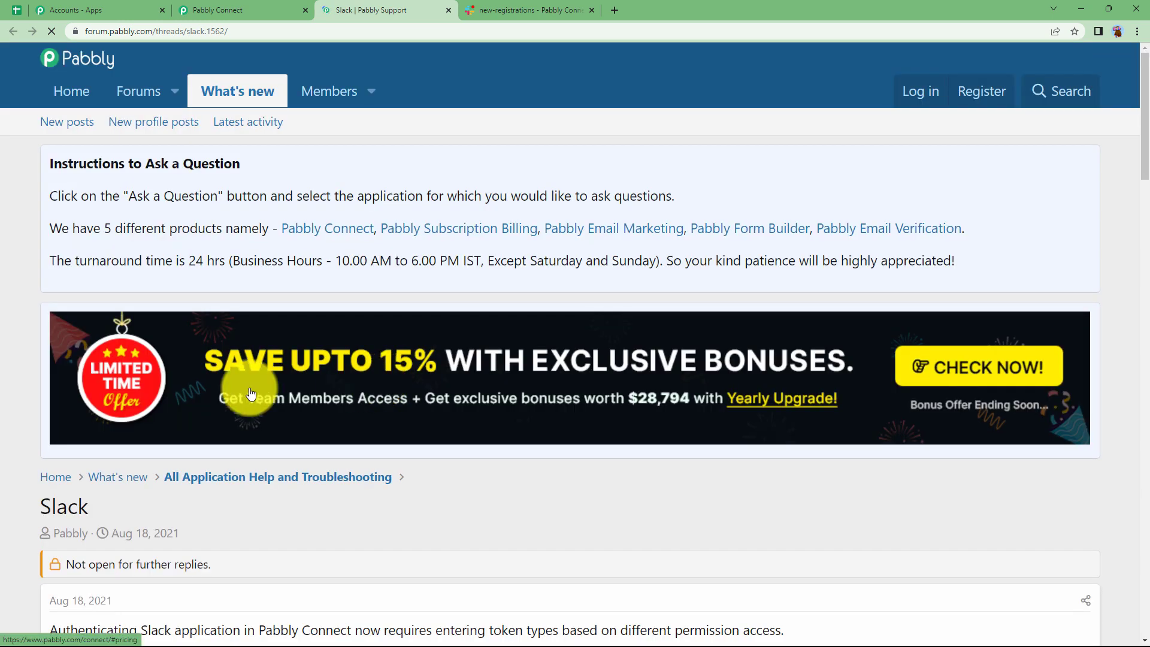
Find both Send Channel Message permissions (With Image and Without Image) in the forum's bot token list
{"action": "scroll", "coordinate": [240, 388], "scroll_direction": "down", "scroll_amount": 5}
{"action": "scroll", "coordinate": [240, 360], "scroll_direction": "down", "scroll_amount": 7}
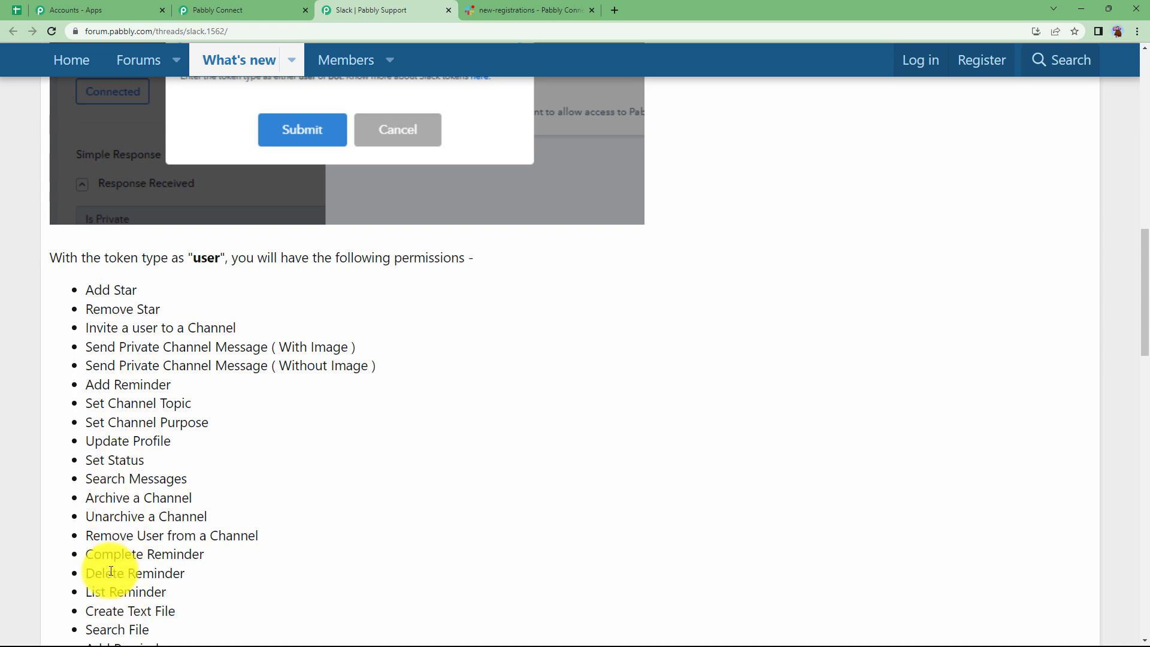
{"action": "scroll", "coordinate": [146, 492], "scroll_direction": "down", "scroll_amount": 10}
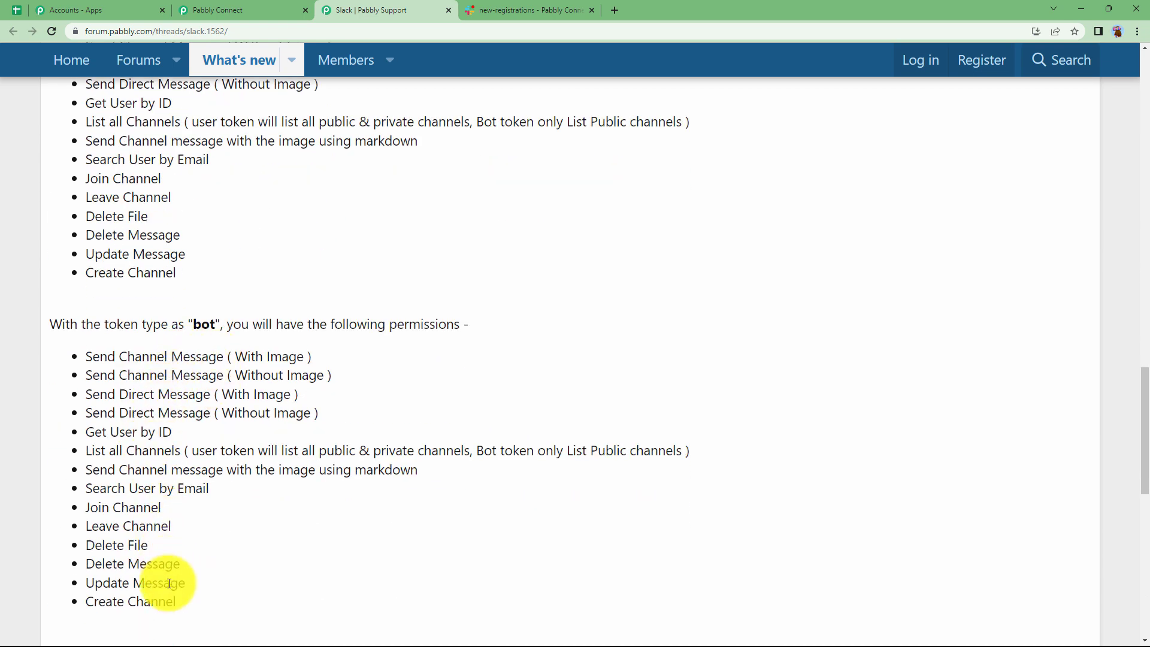
{"action": "left_click_drag", "start_coordinate": [87, 356], "coordinate": [309, 348]}
{"action": "left_click_drag", "start_coordinate": [88, 375], "coordinate": [311, 369]}
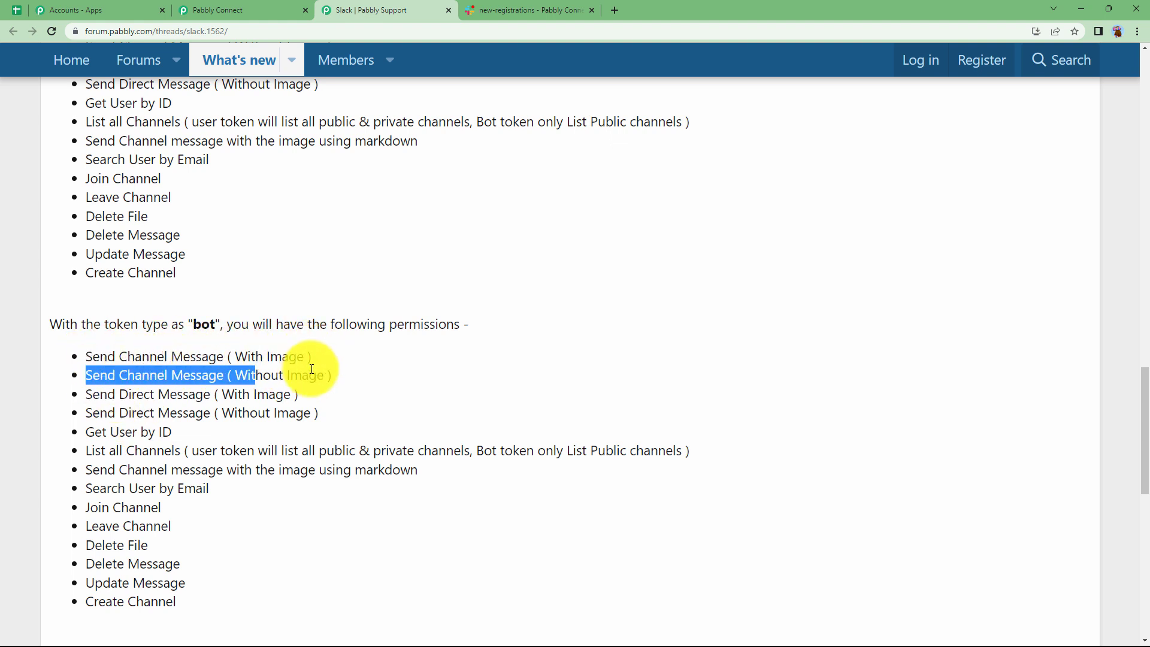
Connect Slack with token type 'bot' and authorize the connection
{"action": "left_click", "coordinate": [235, 10]}
{"action": "left_click", "coordinate": [501, 336]}
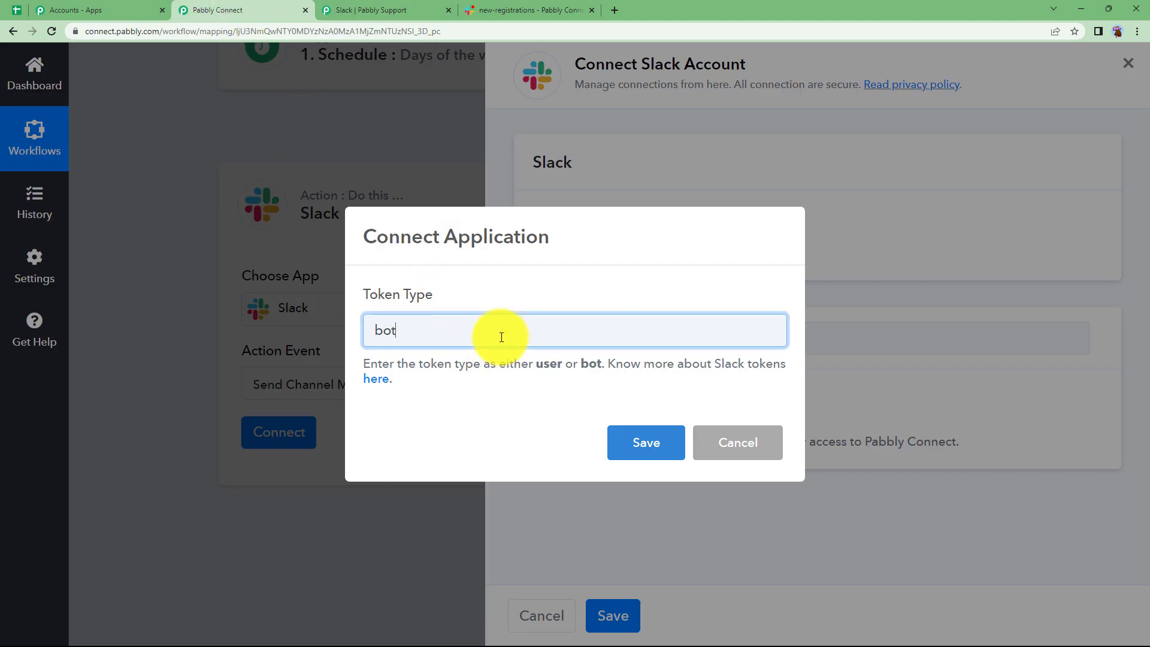
{"action": "left_click", "coordinate": [636, 443]}
{"action": "left_click", "coordinate": [664, 395]}
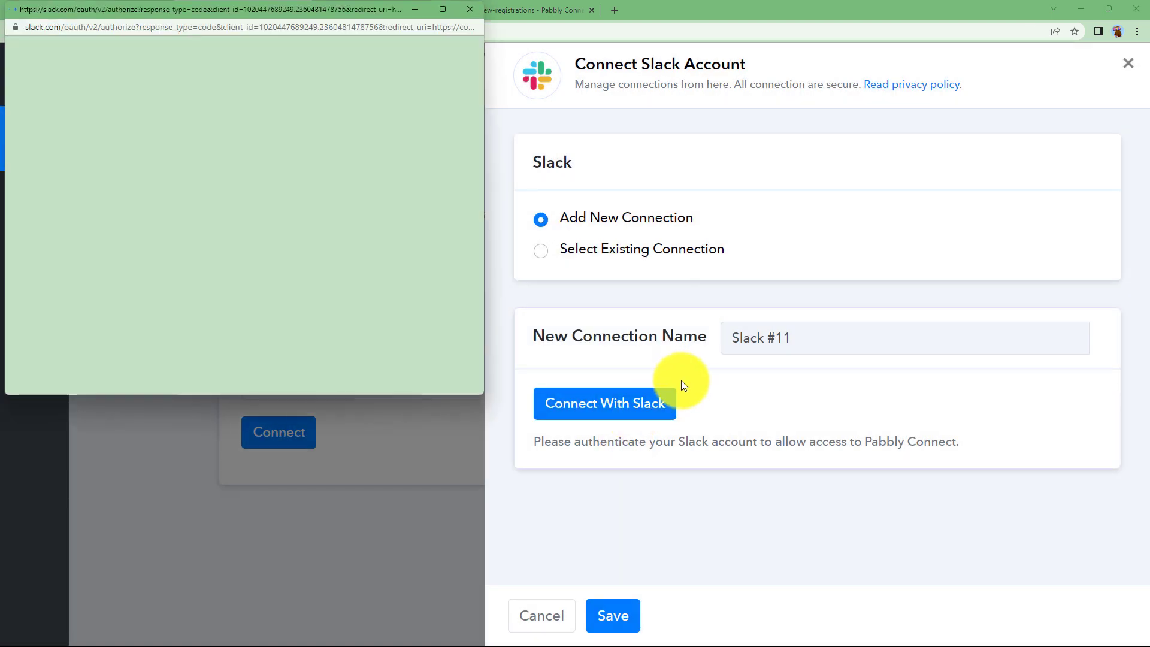
{"action": "scroll", "coordinate": [264, 258], "scroll_direction": "down", "scroll_amount": 6}
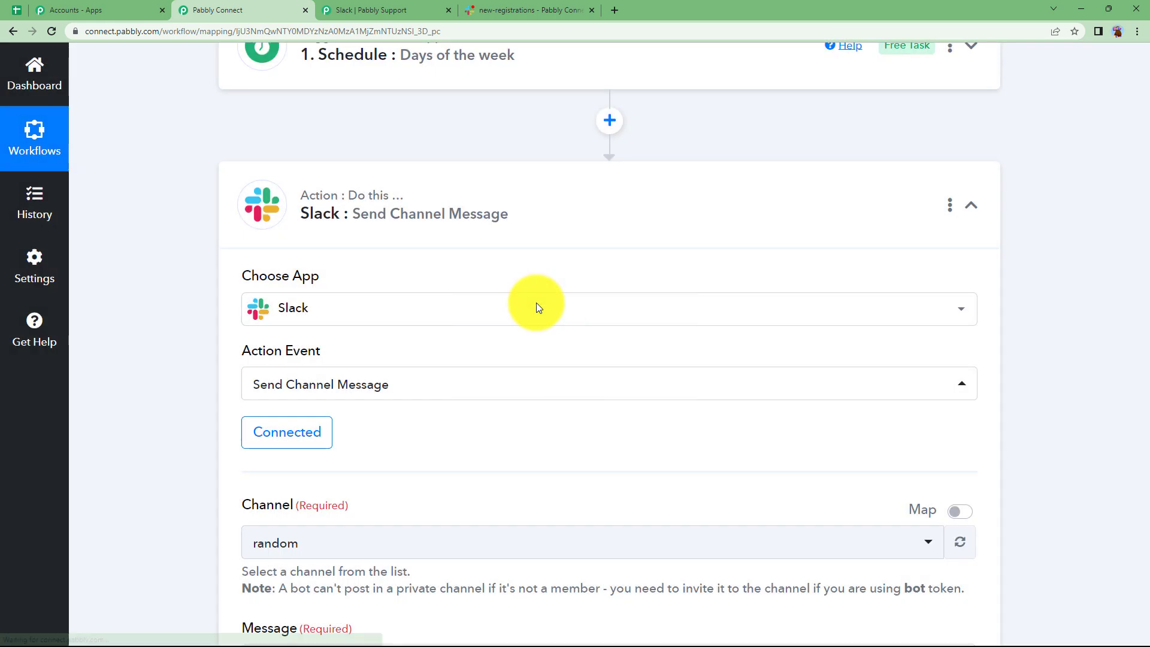
Search 'new' in the Channel dropdown and select new-registrations as the posting channel
{"action": "scroll", "coordinate": [180, 407], "scroll_direction": "down", "scroll_amount": 4}
{"action": "left_click", "coordinate": [294, 304]}
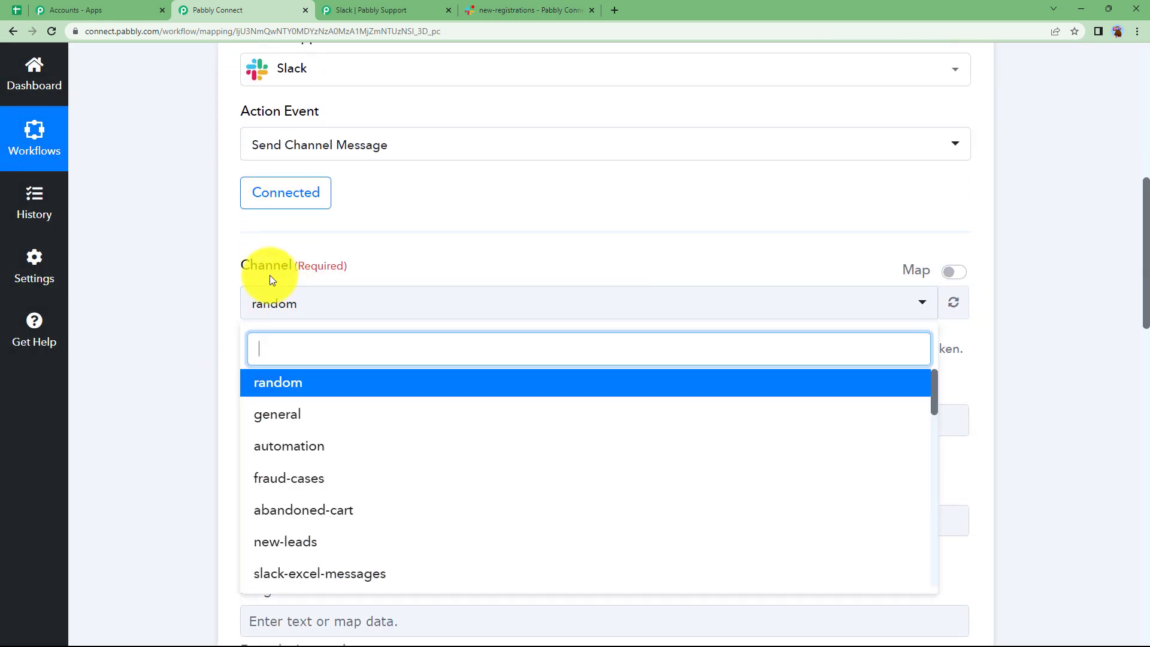
{"action": "left_click", "coordinate": [473, 10]}
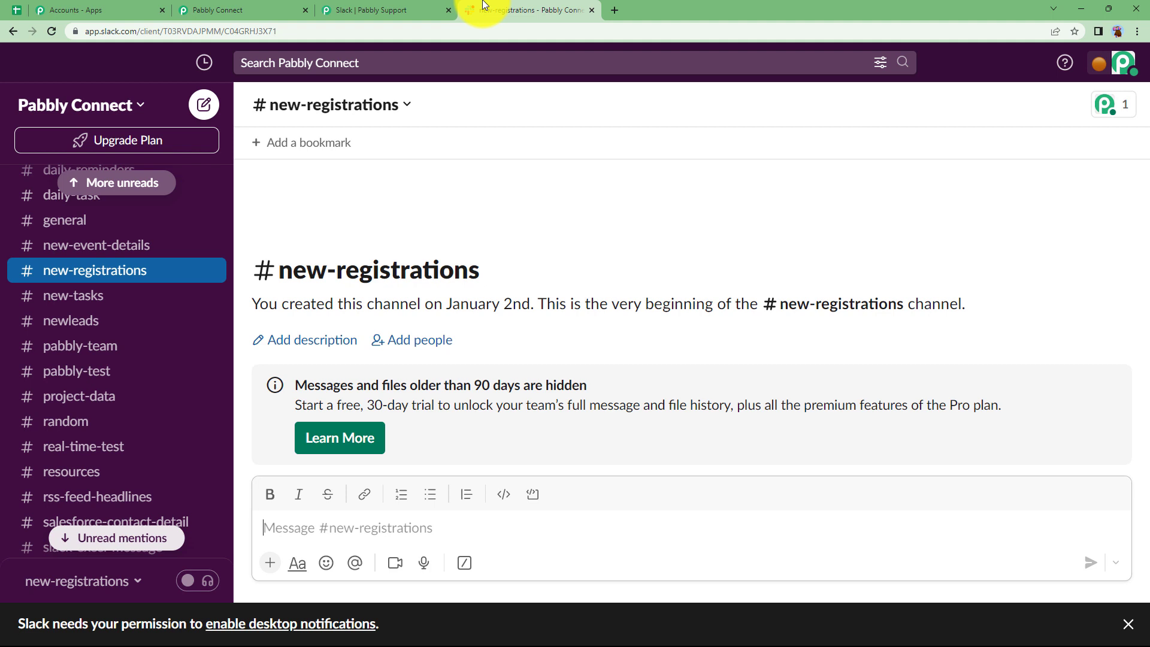
{"action": "left_click", "coordinate": [180, 9]}
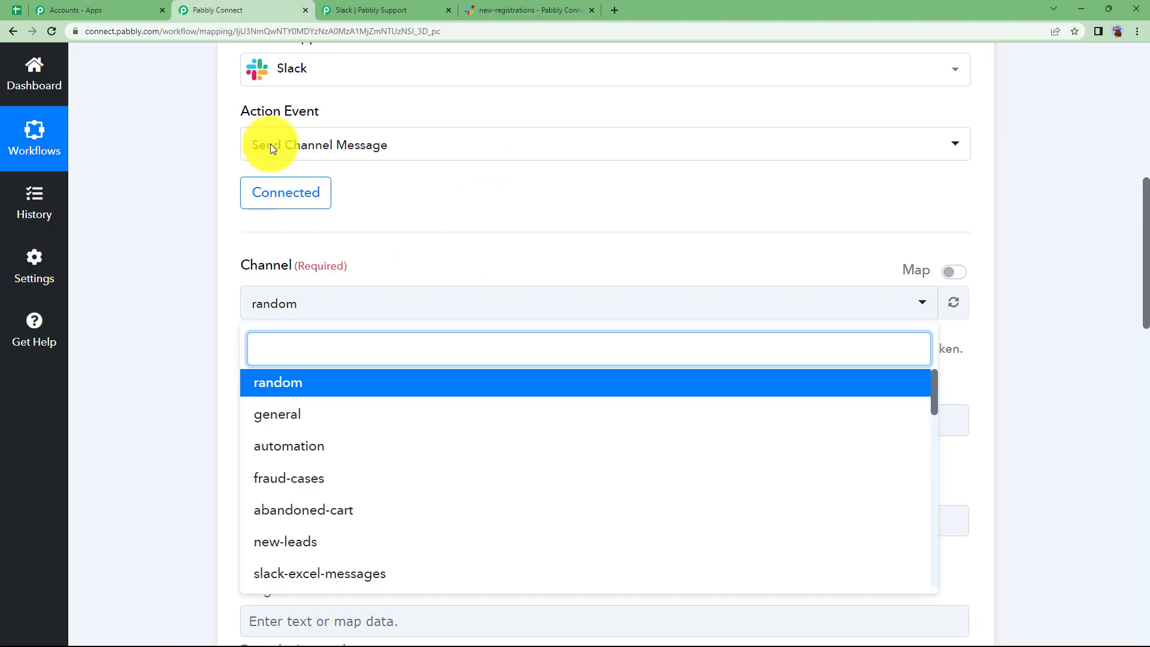
{"action": "type", "text": "new"}
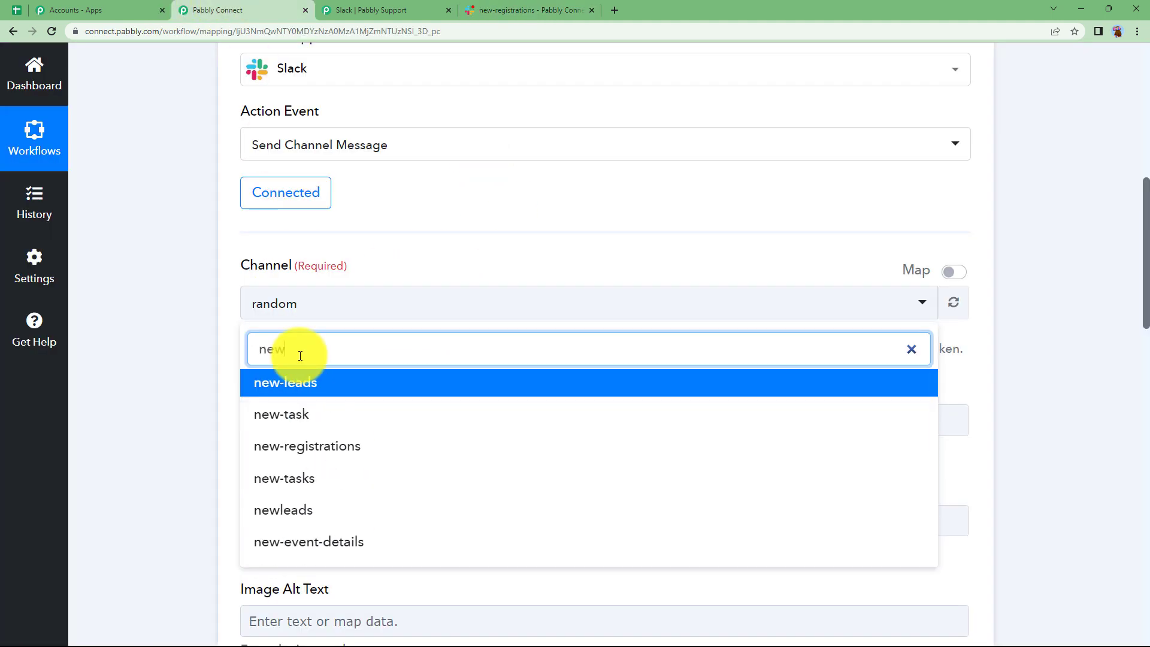
{"action": "left_click", "coordinate": [342, 453]}
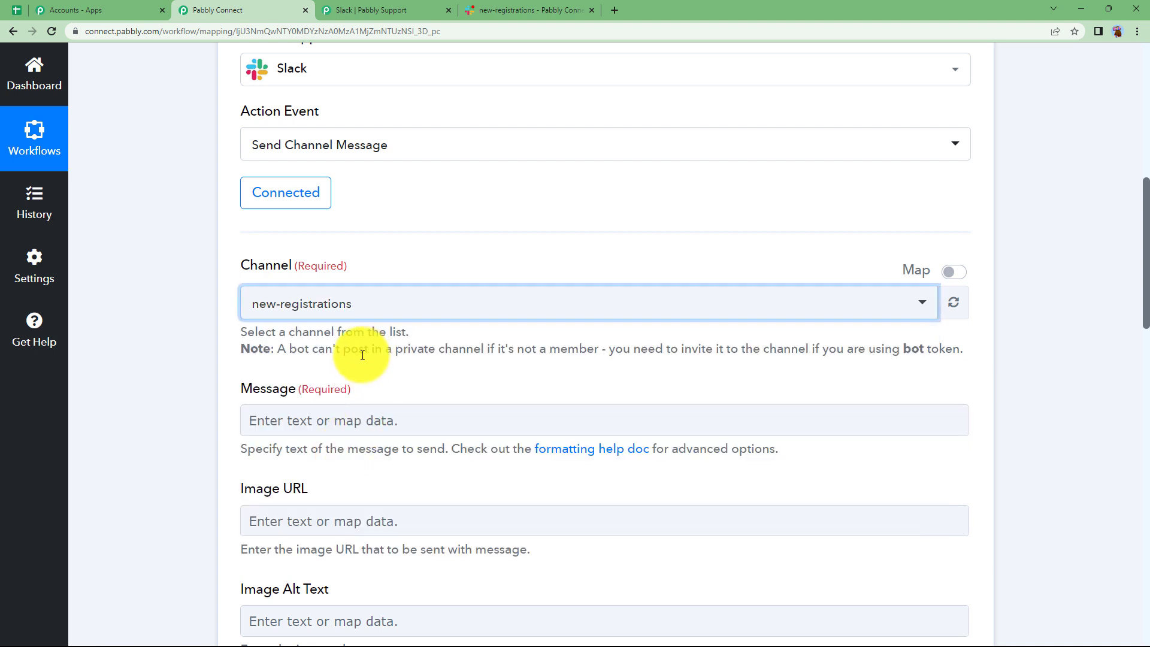
{"action": "left_click", "coordinate": [294, 411]}
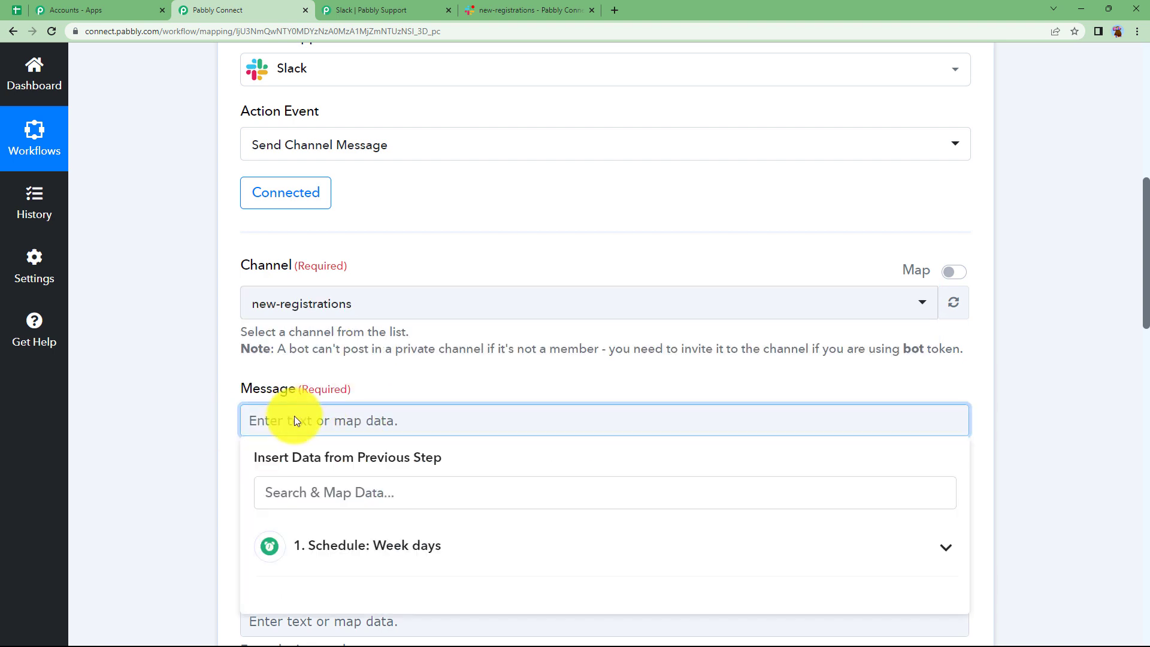
{"action": "left_click", "coordinate": [163, 465]}
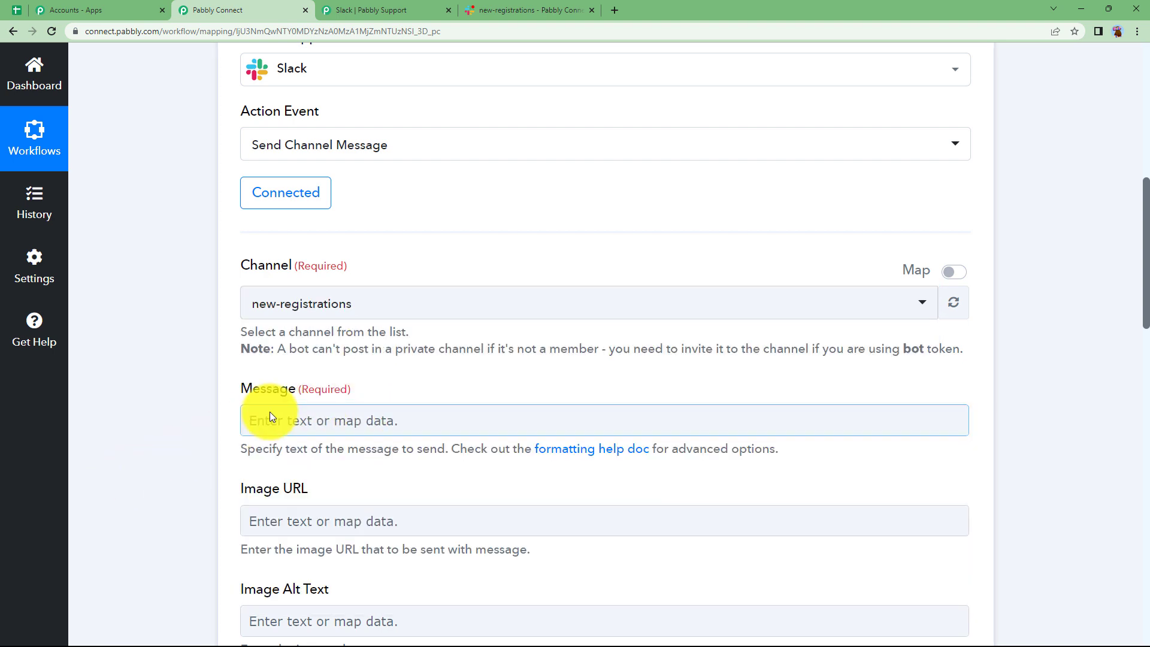
Select and copy the Notepad greeting beginning 'Hello all, Happy Monday'
{"action": "key", "text": "alt+Tab"}
{"action": "key", "text": "ctrl+a"}
{"action": "key", "text": "ctrl+c"}
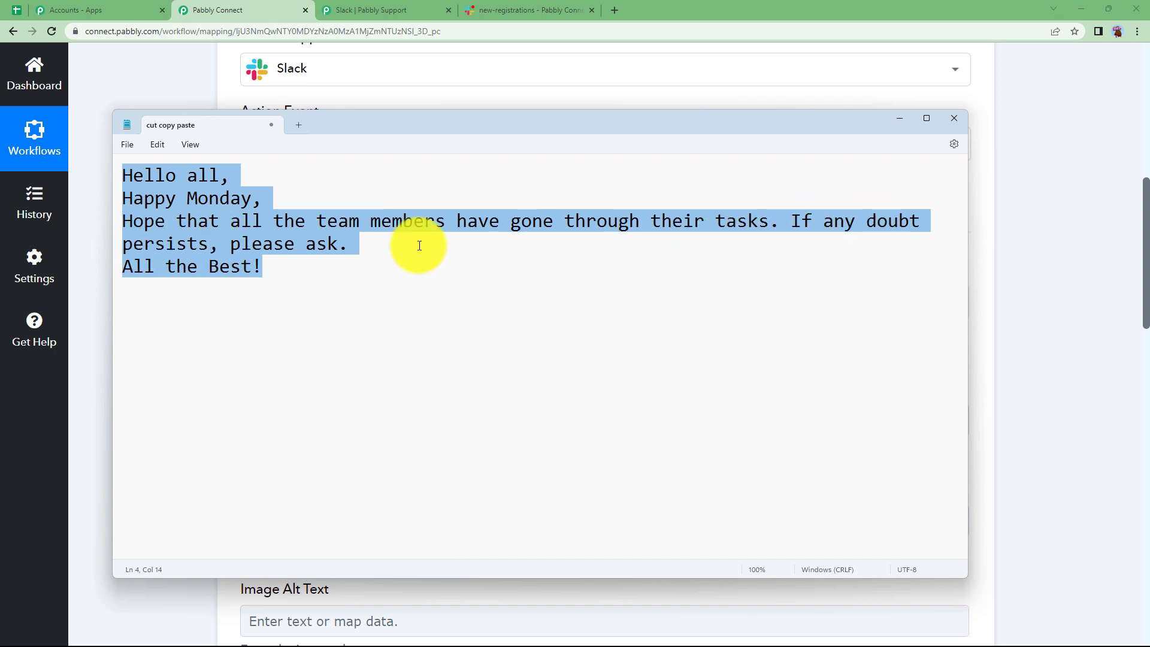
Paste the 'Hello all, Happy Monday' greeting into the Slack Message field and review the form
{"action": "left_click", "coordinate": [400, 99]}
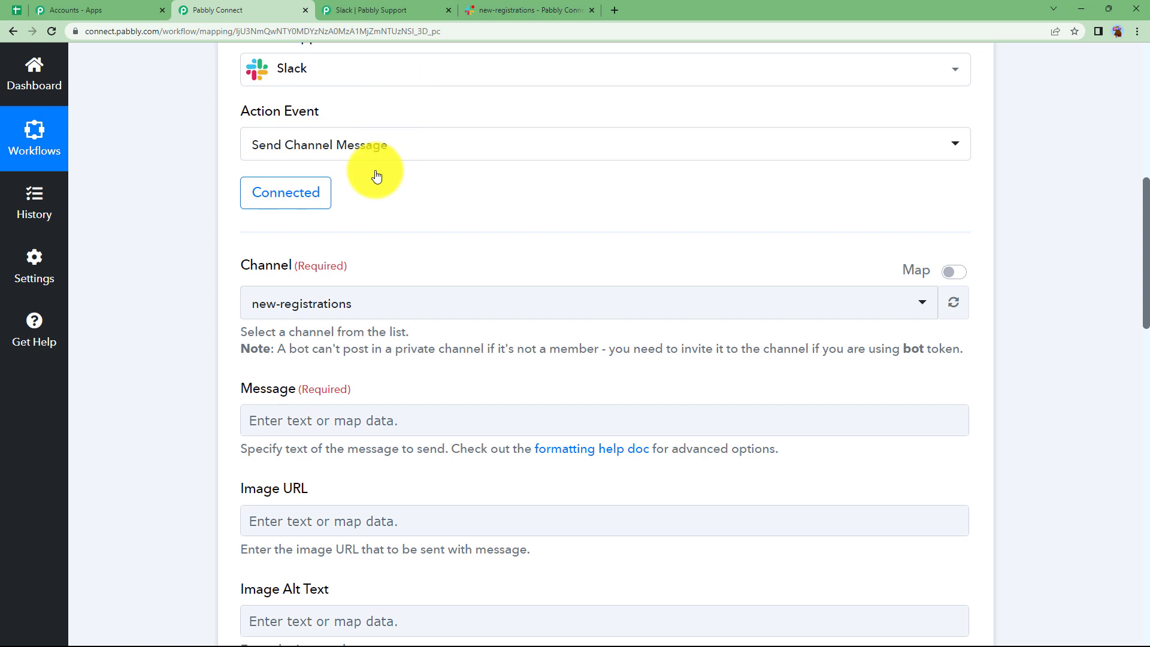
{"action": "left_click", "coordinate": [333, 430]}
{"action": "key", "text": "ctrl+v"}
{"action": "left_click", "coordinate": [235, 435]}
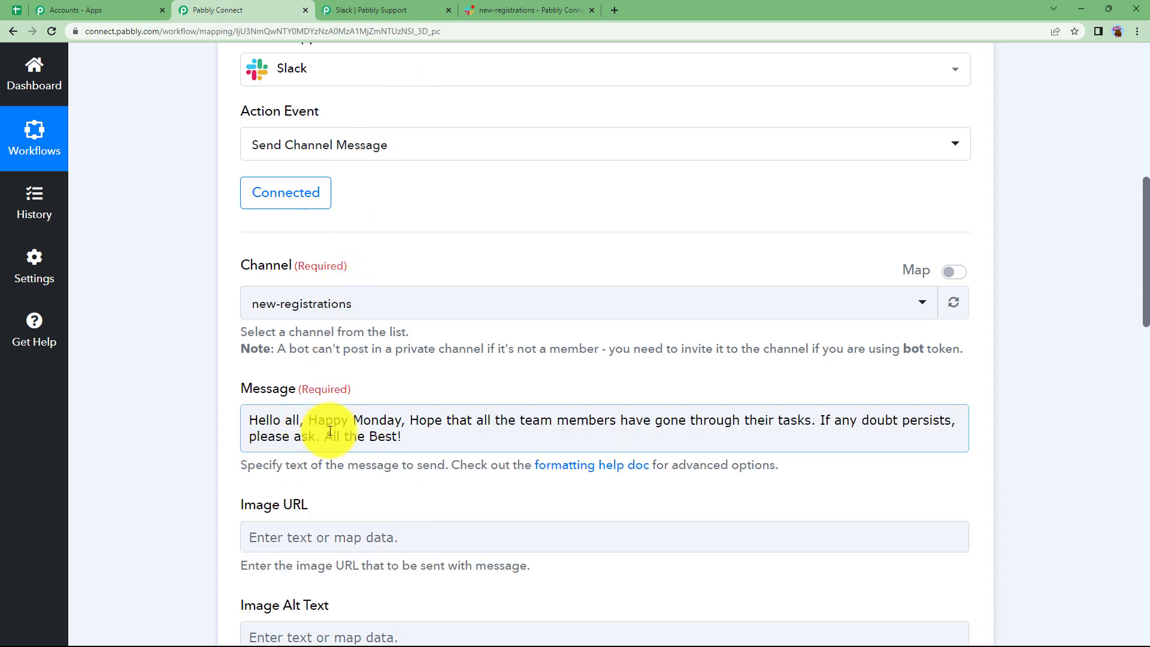
{"action": "left_click", "coordinate": [319, 404]}
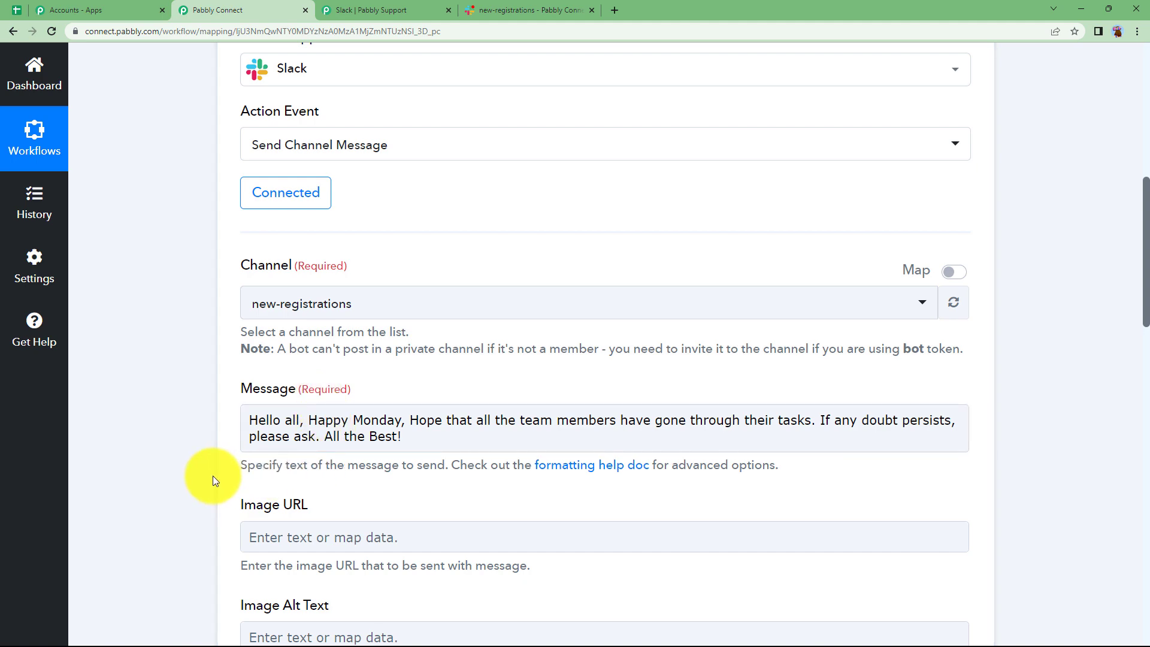
{"action": "scroll", "coordinate": [269, 424], "scroll_direction": "down", "scroll_amount": 3}
{"action": "scroll", "coordinate": [269, 424], "scroll_direction": "down", "scroll_amount": 1}
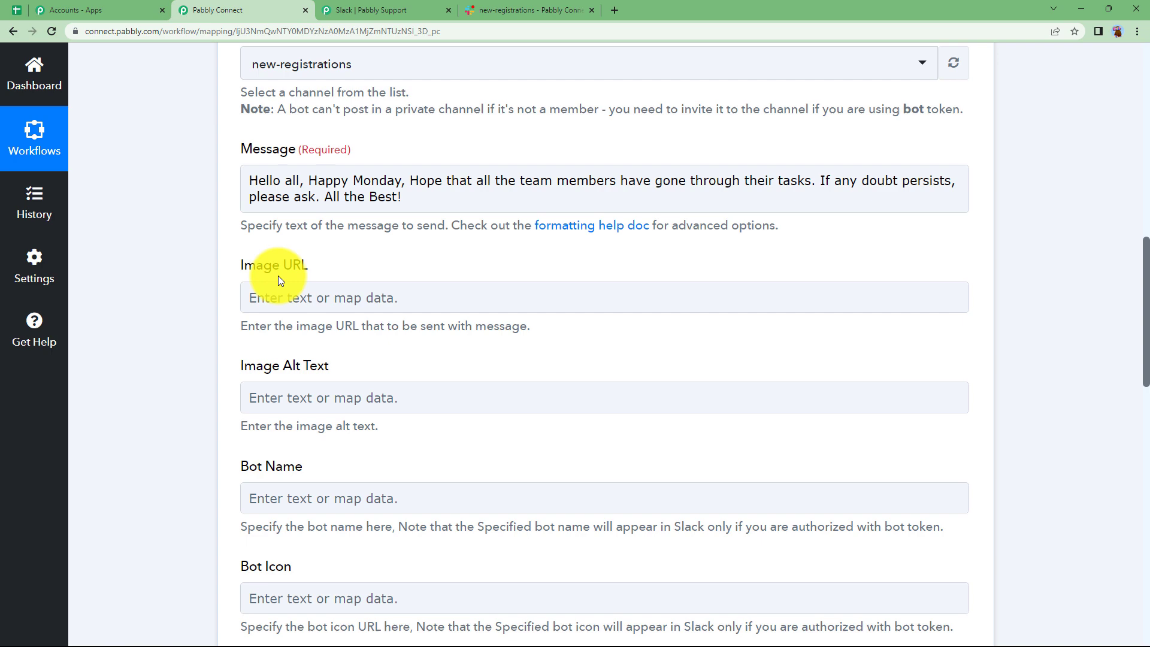
{"action": "left_click", "coordinate": [274, 307]}
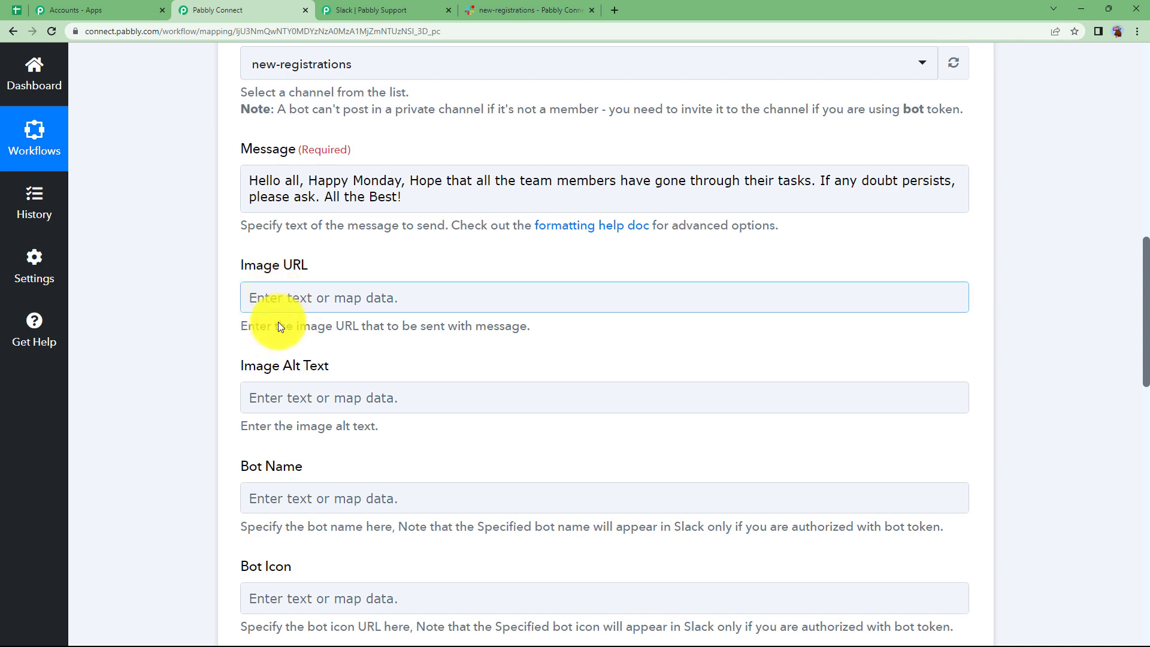
{"action": "scroll", "coordinate": [190, 416], "scroll_direction": "down", "scroll_amount": 2}
{"action": "scroll", "coordinate": [196, 495], "scroll_direction": "down", "scroll_amount": 10}
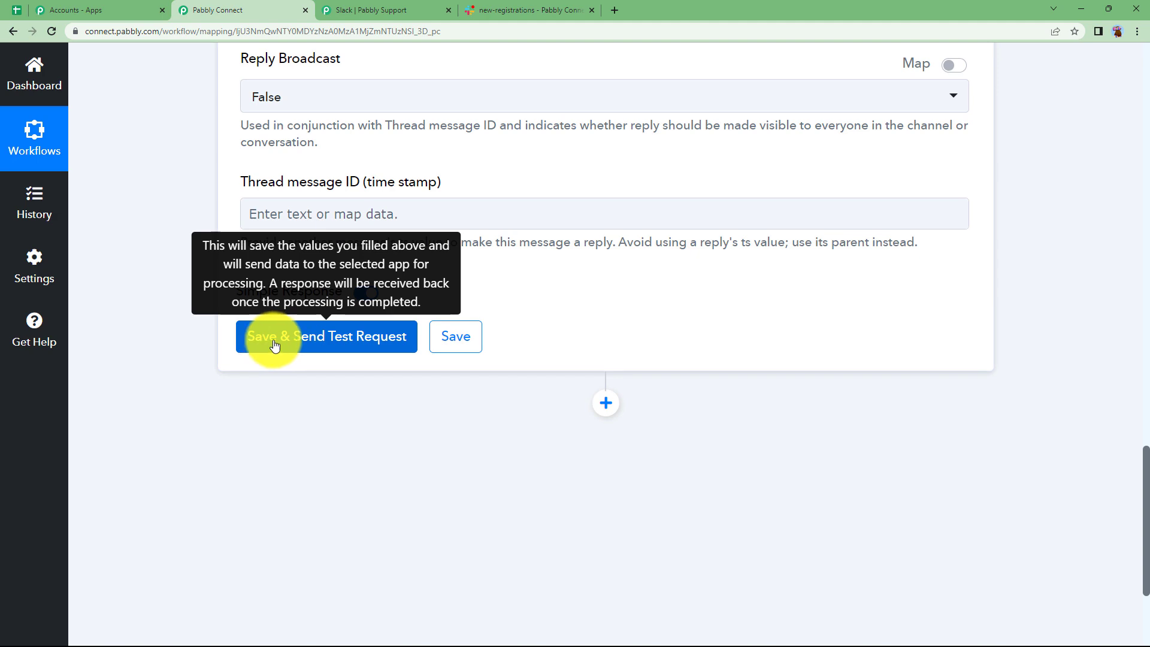
Test-send the greeting to #new-registrations, verify the returned message text, then collapse the Slack step
{"action": "left_click", "coordinate": [289, 339]}
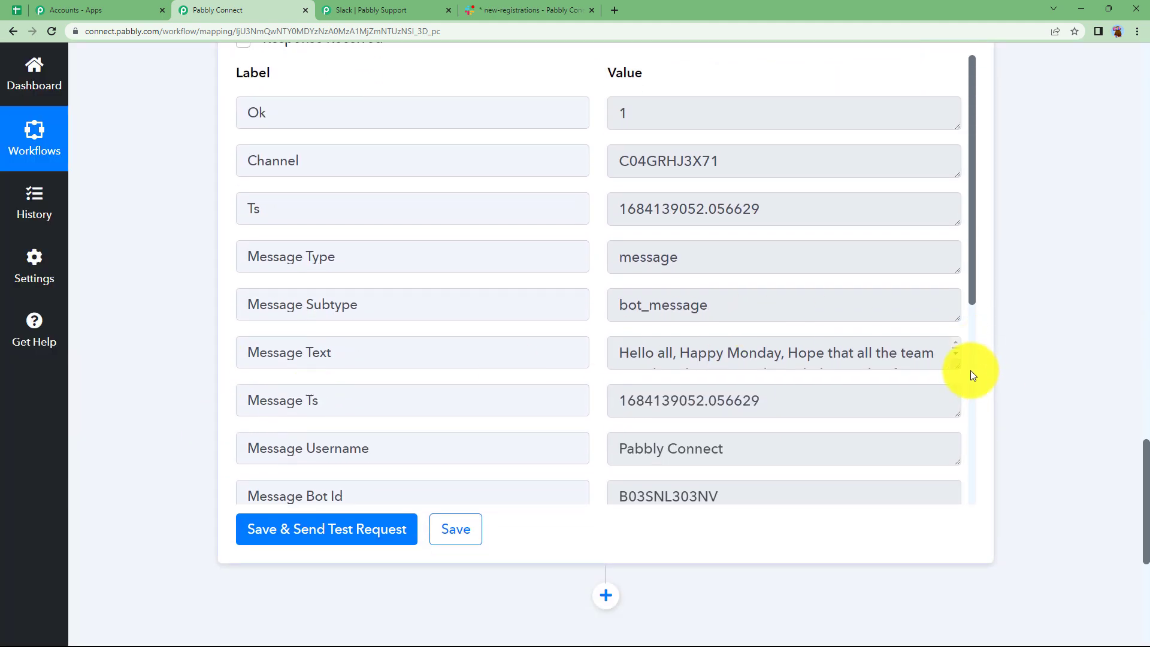
{"action": "left_click_drag", "start_coordinate": [956, 367], "coordinate": [958, 429]}
{"action": "scroll", "coordinate": [188, 384], "scroll_direction": "up", "scroll_amount": 20}
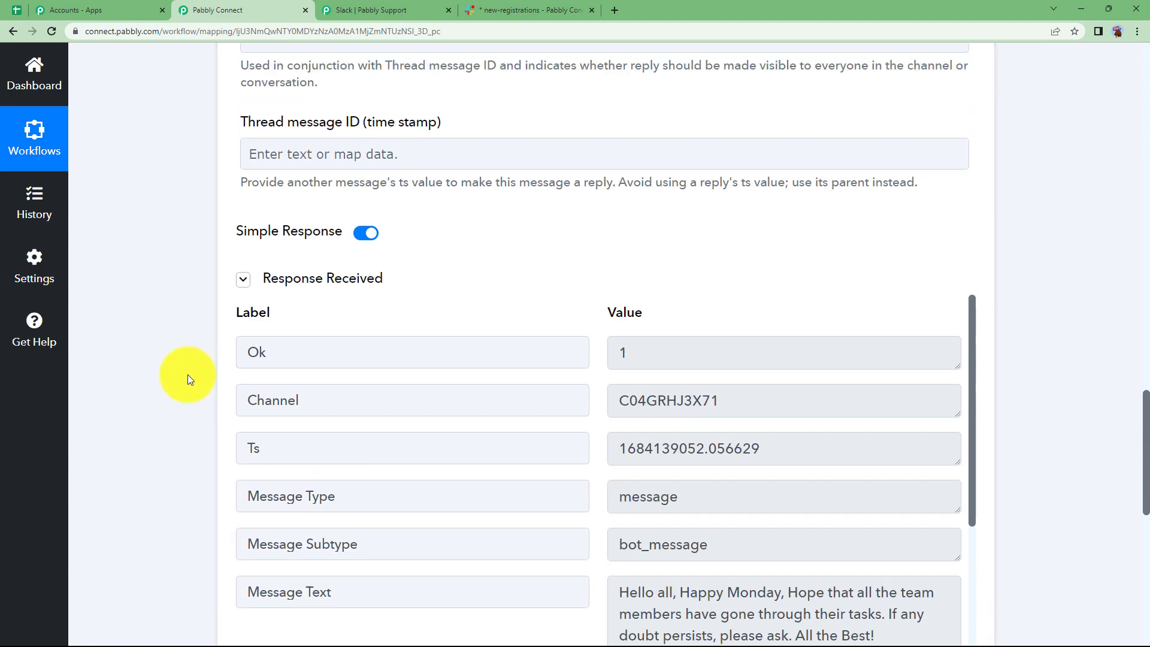
{"action": "scroll", "coordinate": [193, 366], "scroll_direction": "up", "scroll_amount": 8}
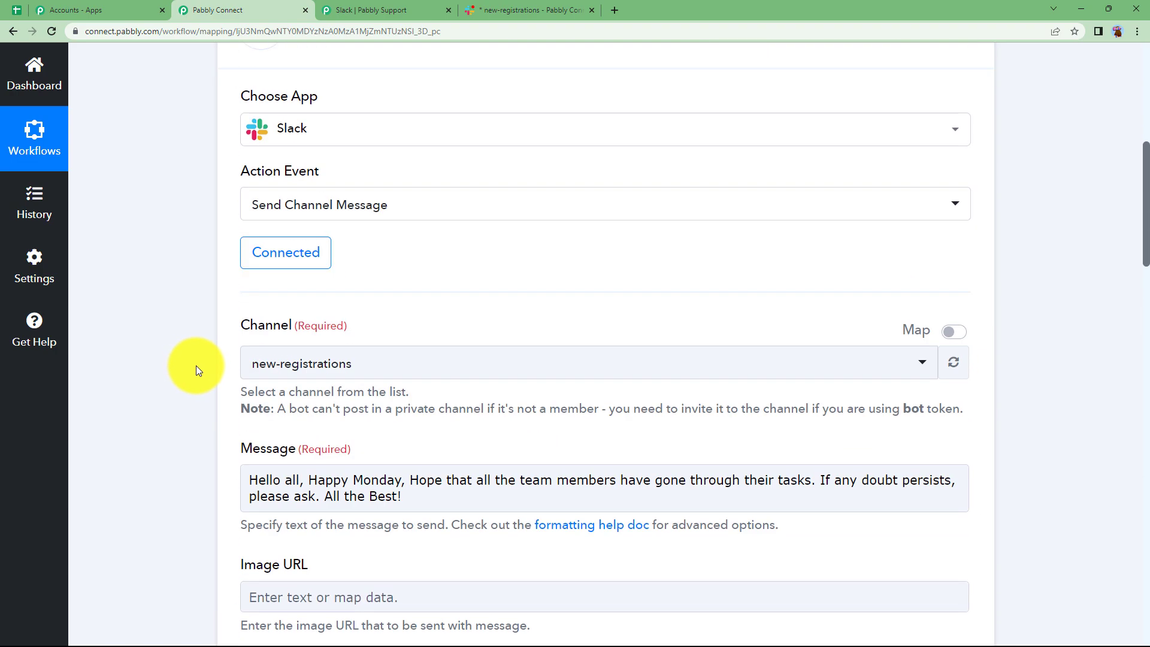
{"action": "left_click", "coordinate": [311, 358]}
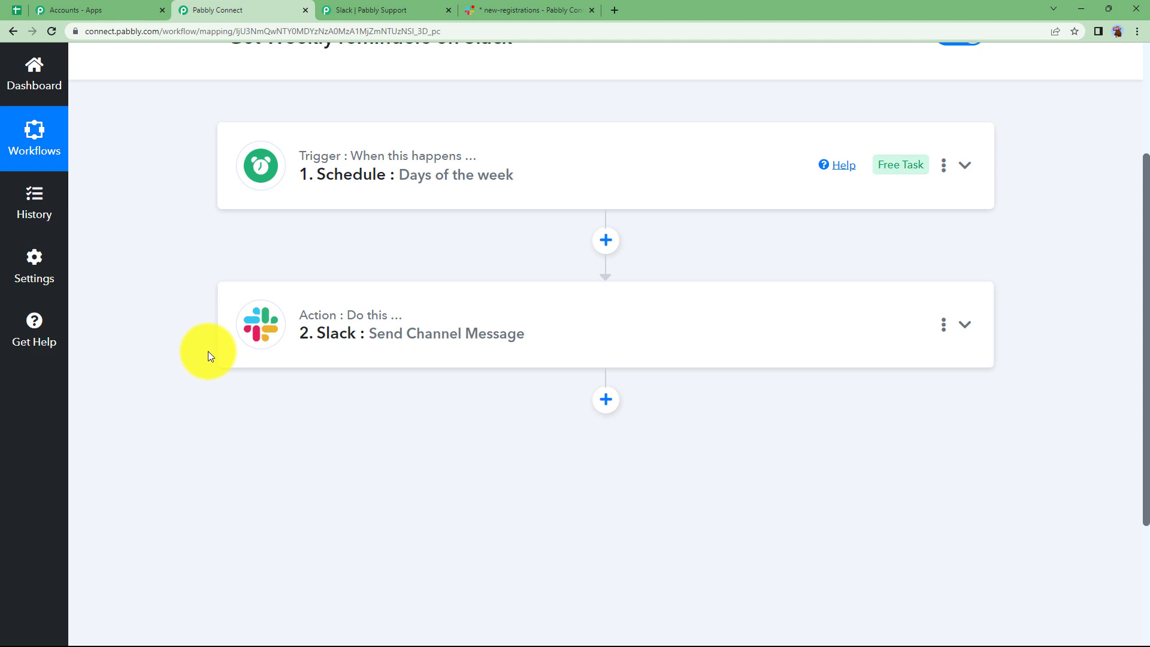
{"action": "scroll", "coordinate": [203, 351], "scroll_direction": "up", "scroll_amount": 3}
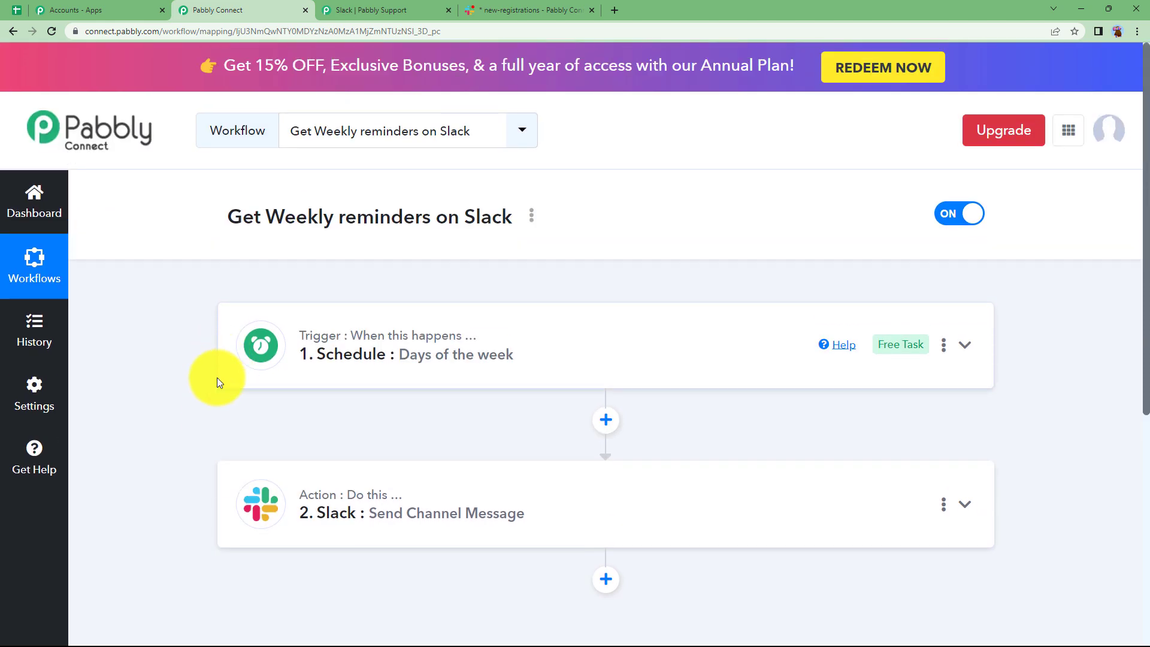
{"action": "left_click", "coordinate": [530, 7]}
{"action": "left_click", "coordinate": [279, 442]}
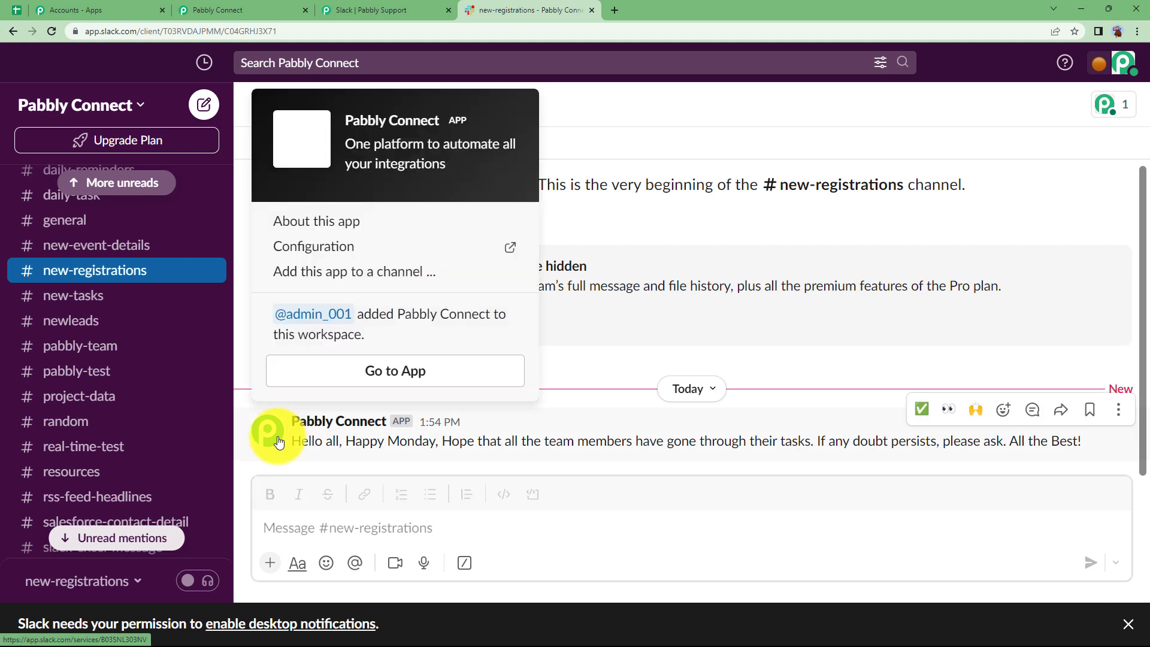
{"action": "left_click", "coordinate": [562, 307]}
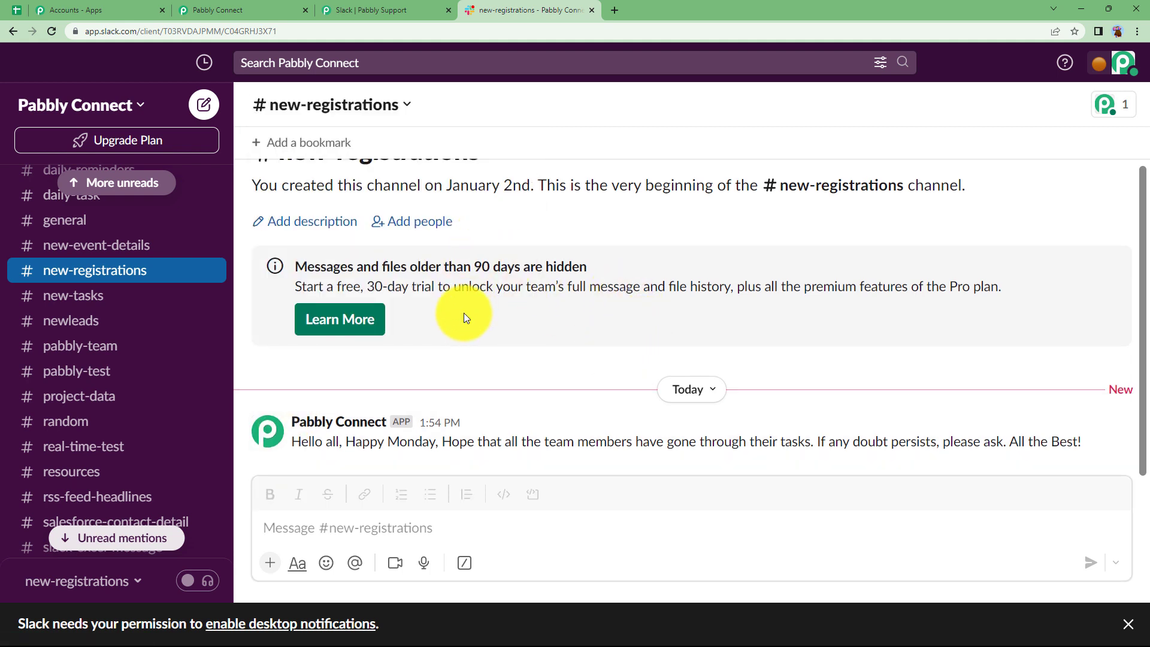
{"action": "scroll", "coordinate": [463, 313], "scroll_direction": "up", "scroll_amount": 1}
{"action": "scroll", "coordinate": [413, 410], "scroll_direction": "down", "scroll_amount": 1}
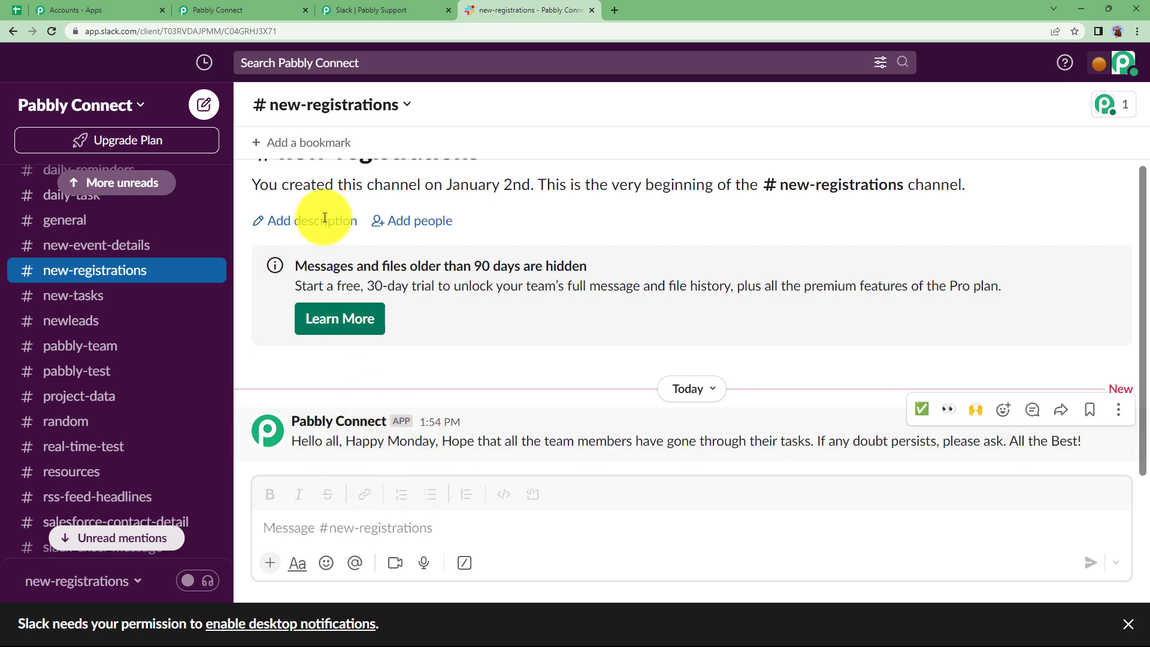
{"action": "left_click", "coordinate": [217, 10]}
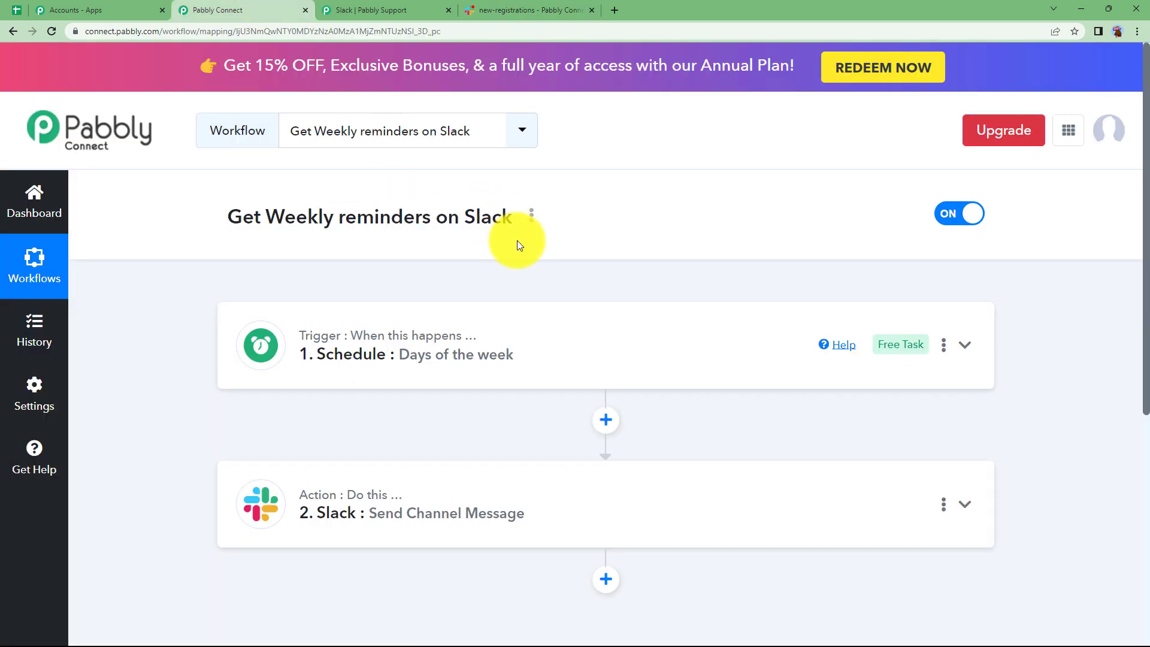